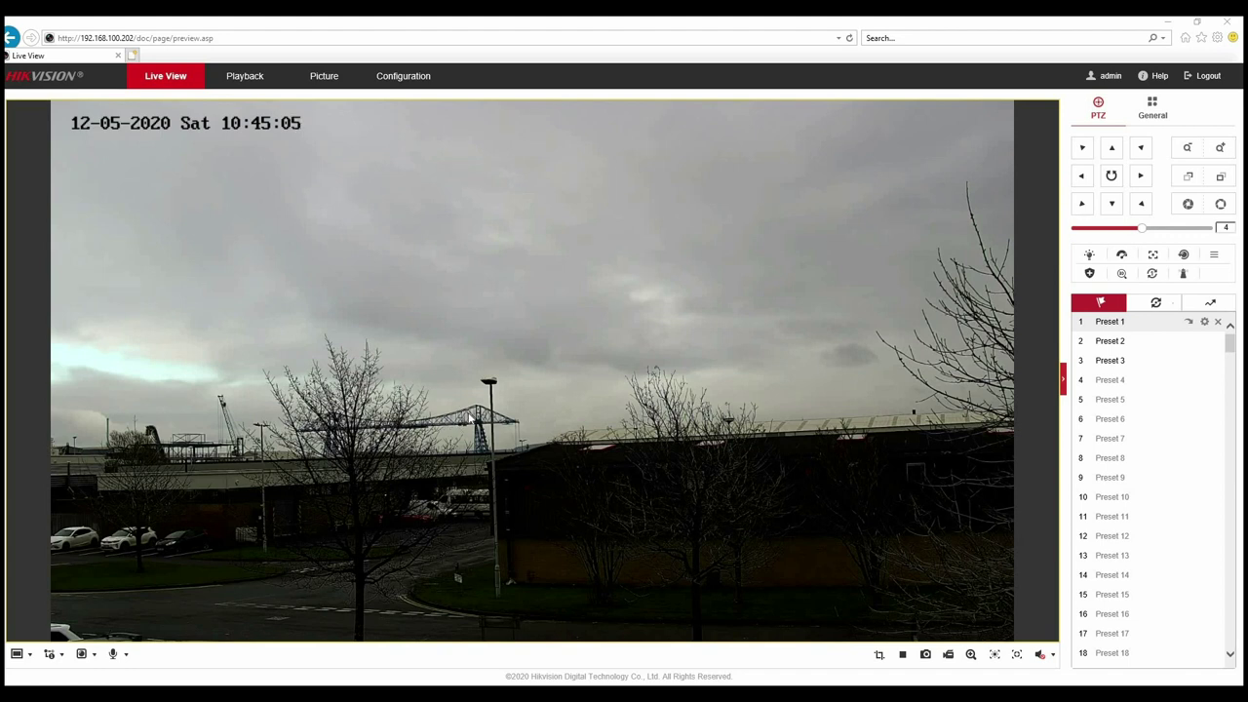
Step: Call Preset 2 in the live view to inspect the bridge, and return the camera to Preset 1
{"action": "left_click", "coordinate": [1116, 346]}
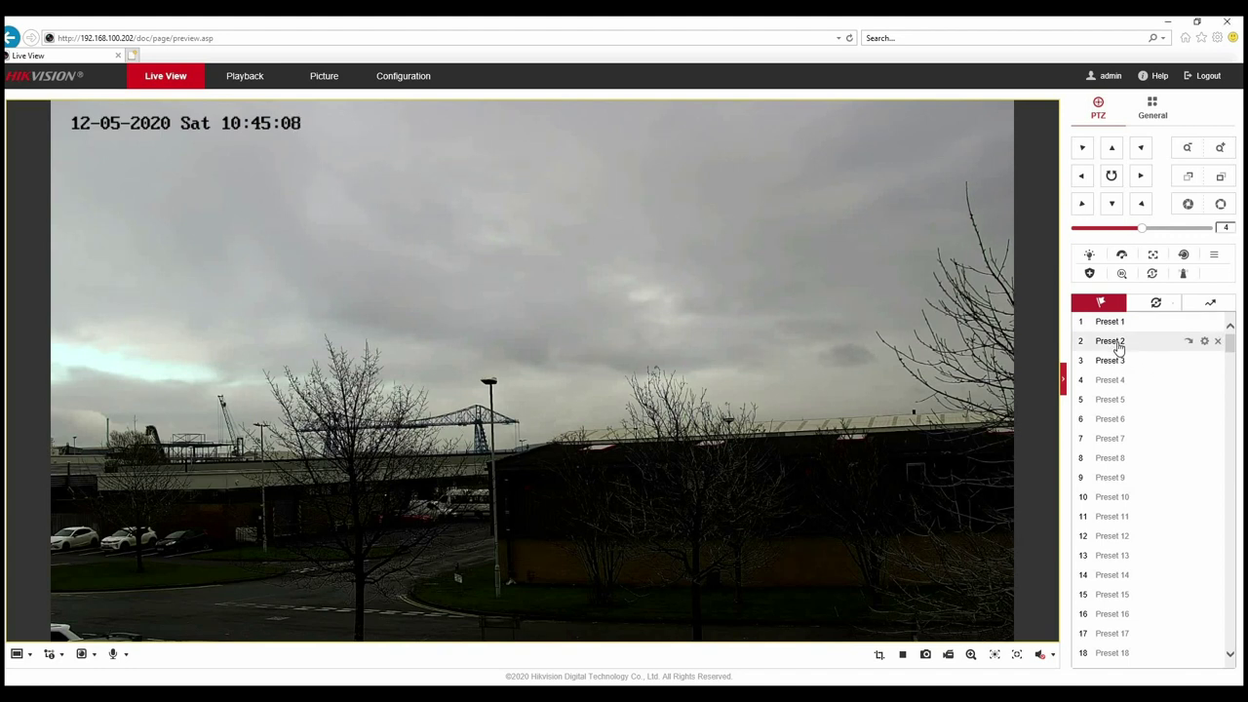
{"action": "left_click", "coordinate": [1191, 347]}
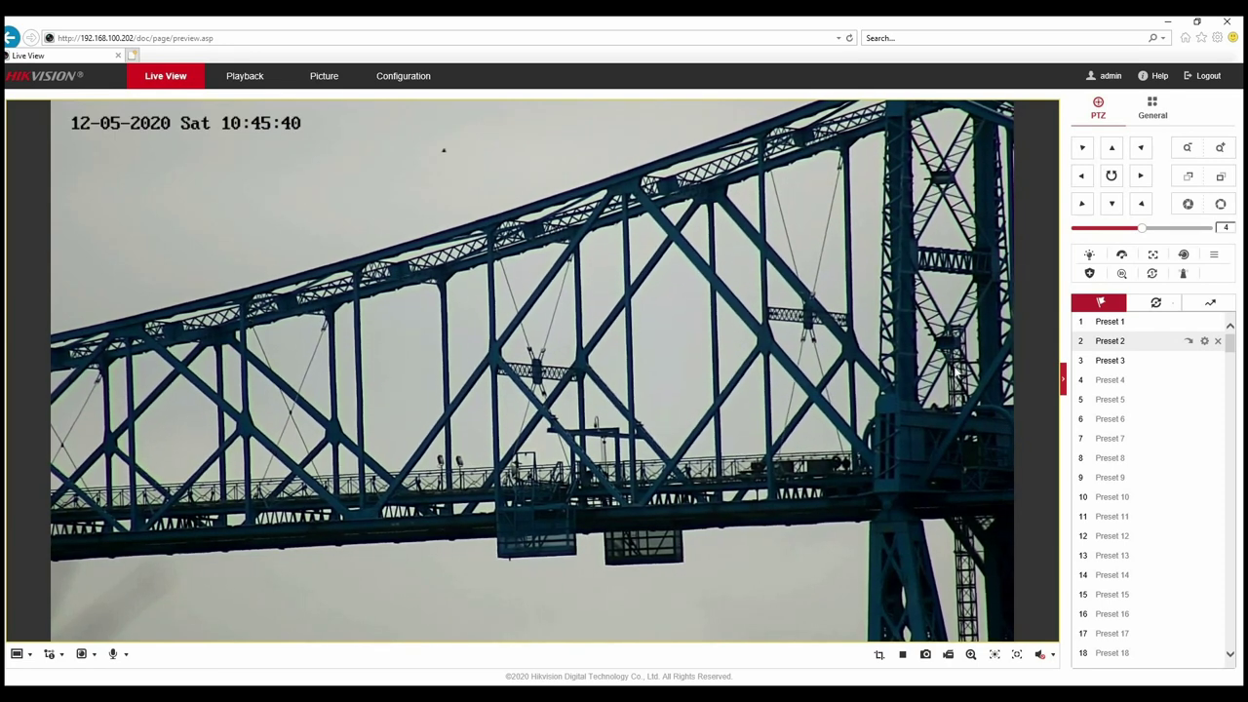
{"action": "left_click", "coordinate": [1190, 325]}
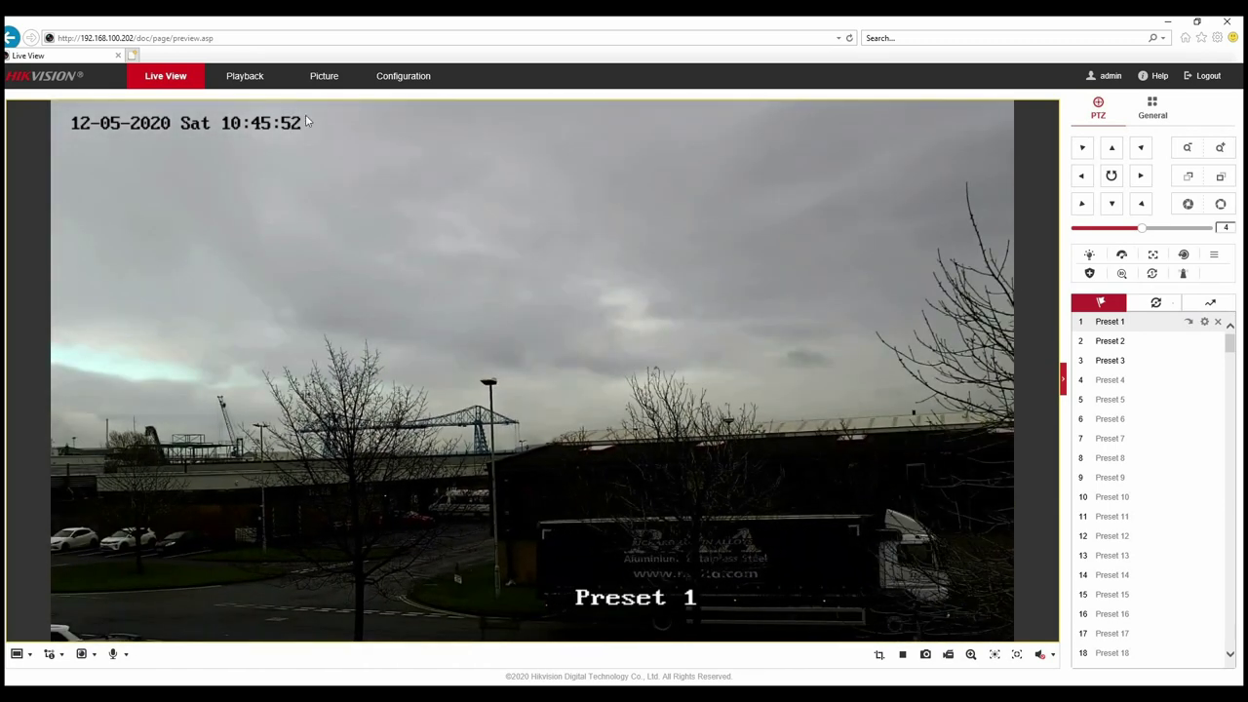
Step: Review the VCA resource, PTZ wiper and GPS calibration options, plus the common and advanced vehicle arming settings
{"action": "left_click", "coordinate": [401, 77]}
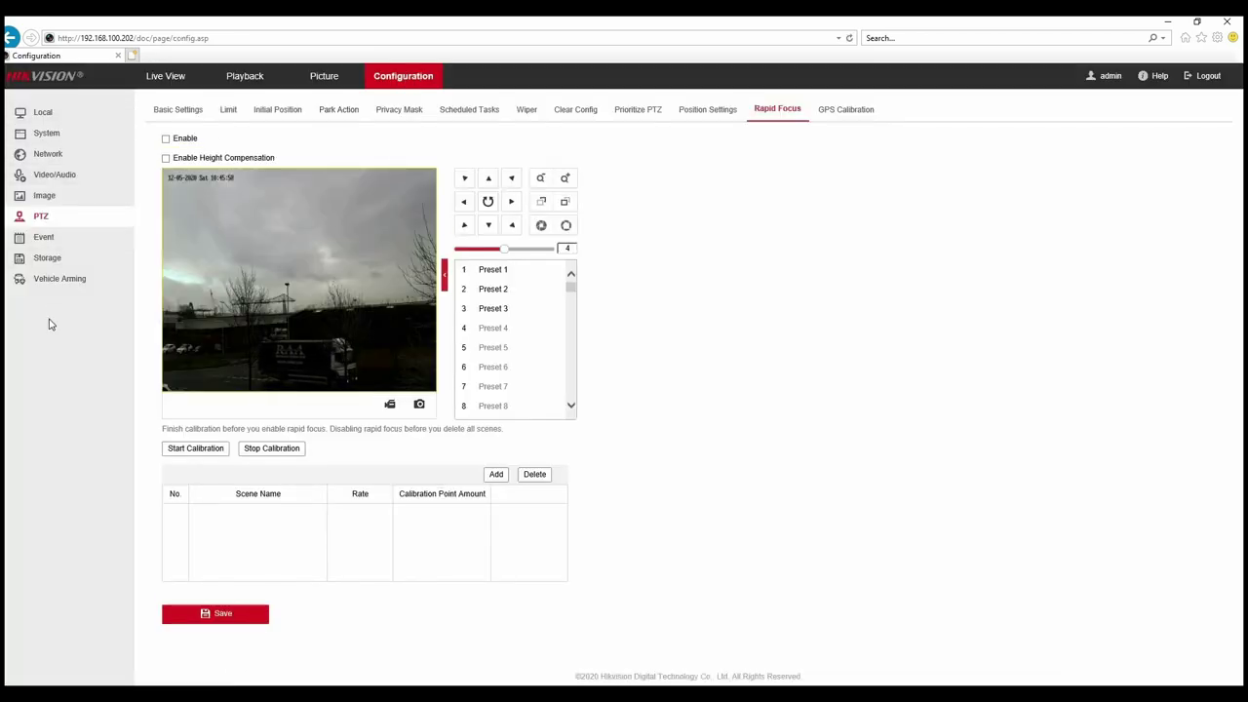
{"action": "left_click", "coordinate": [43, 137]}
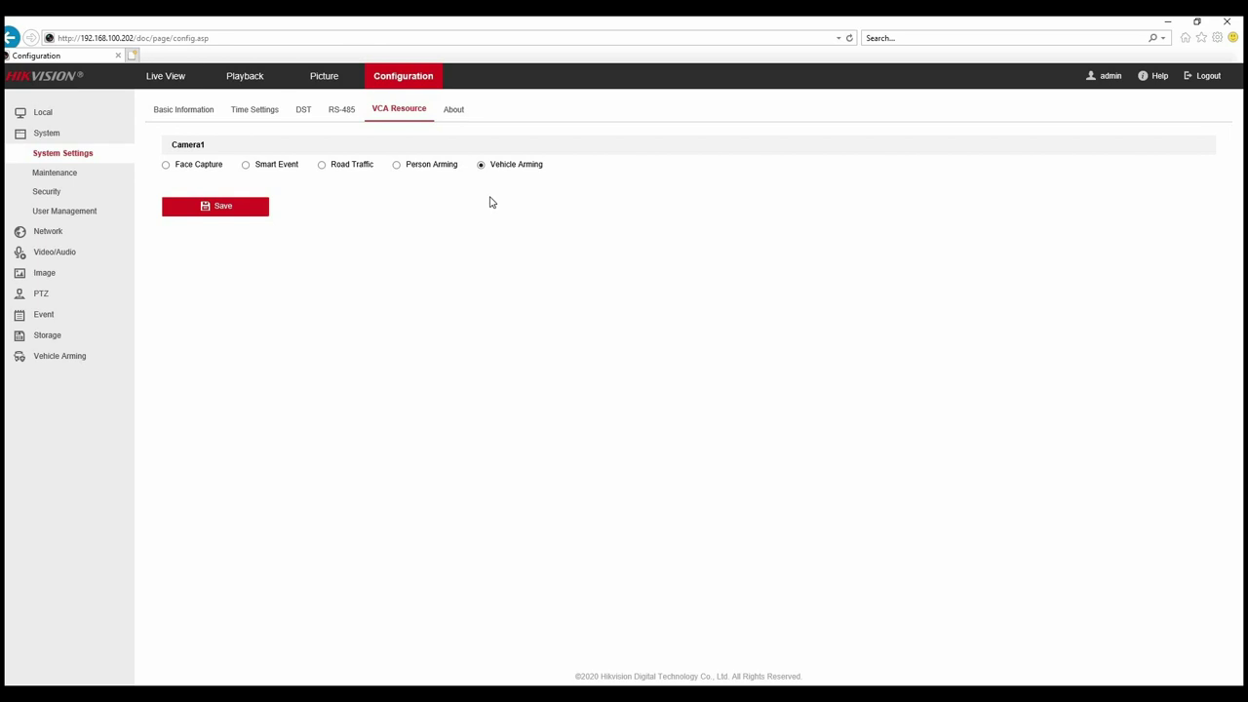
{"action": "left_click", "coordinate": [41, 293]}
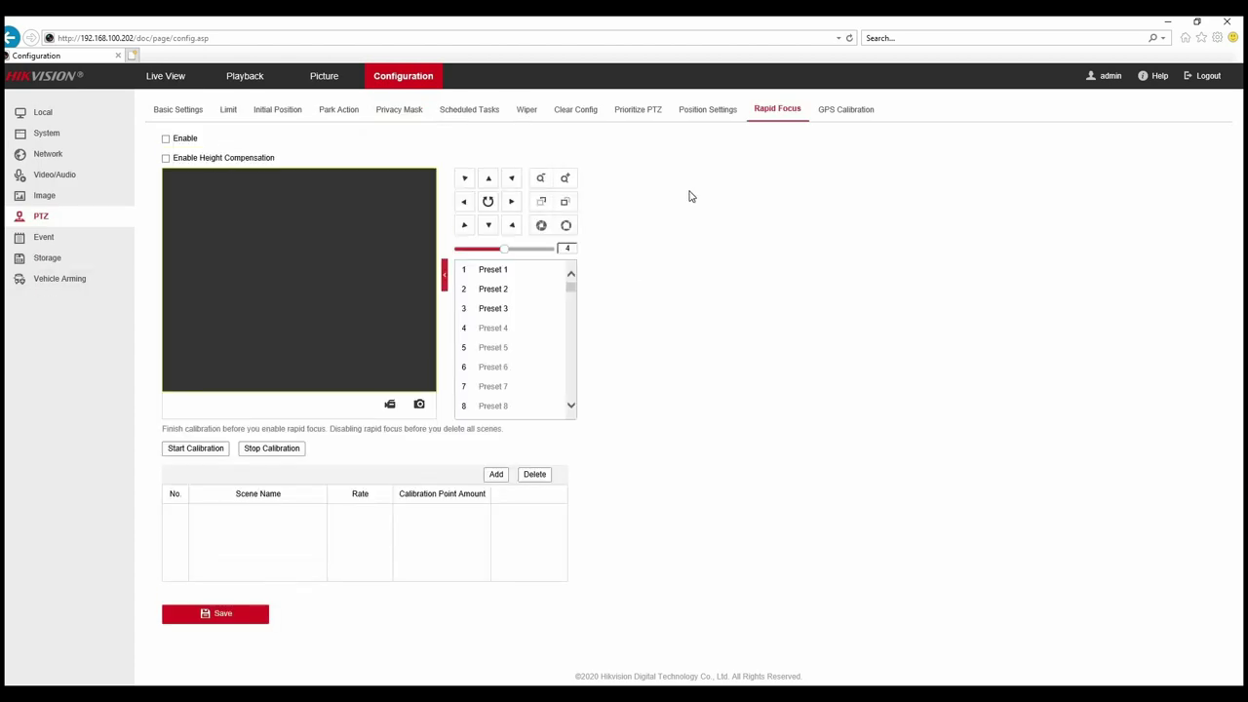
{"action": "left_click", "coordinate": [527, 110]}
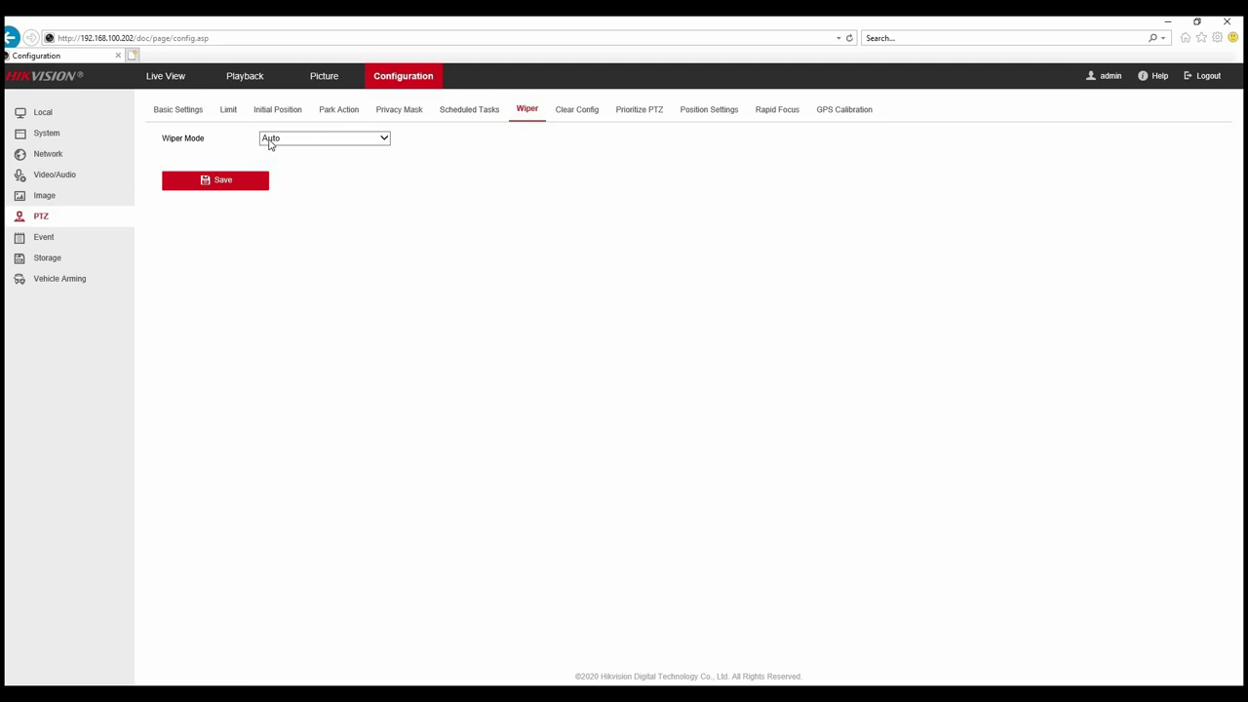
{"action": "left_click", "coordinate": [273, 138]}
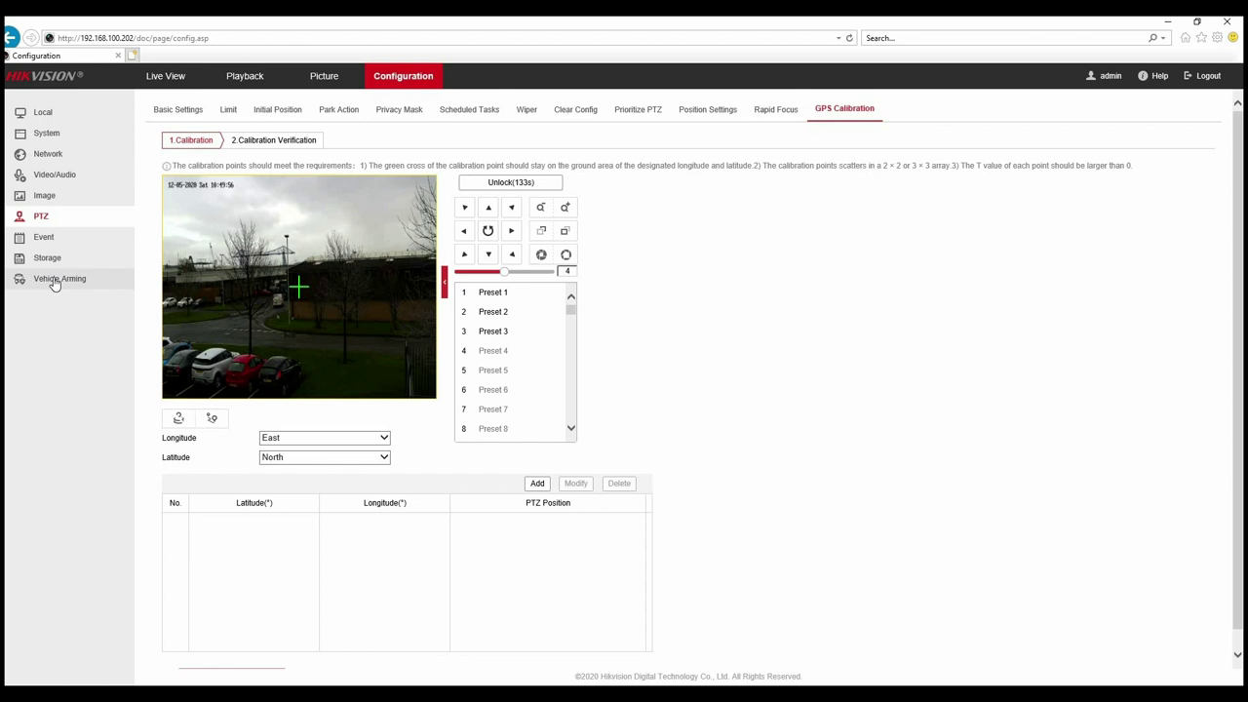
{"action": "left_click", "coordinate": [55, 281]}
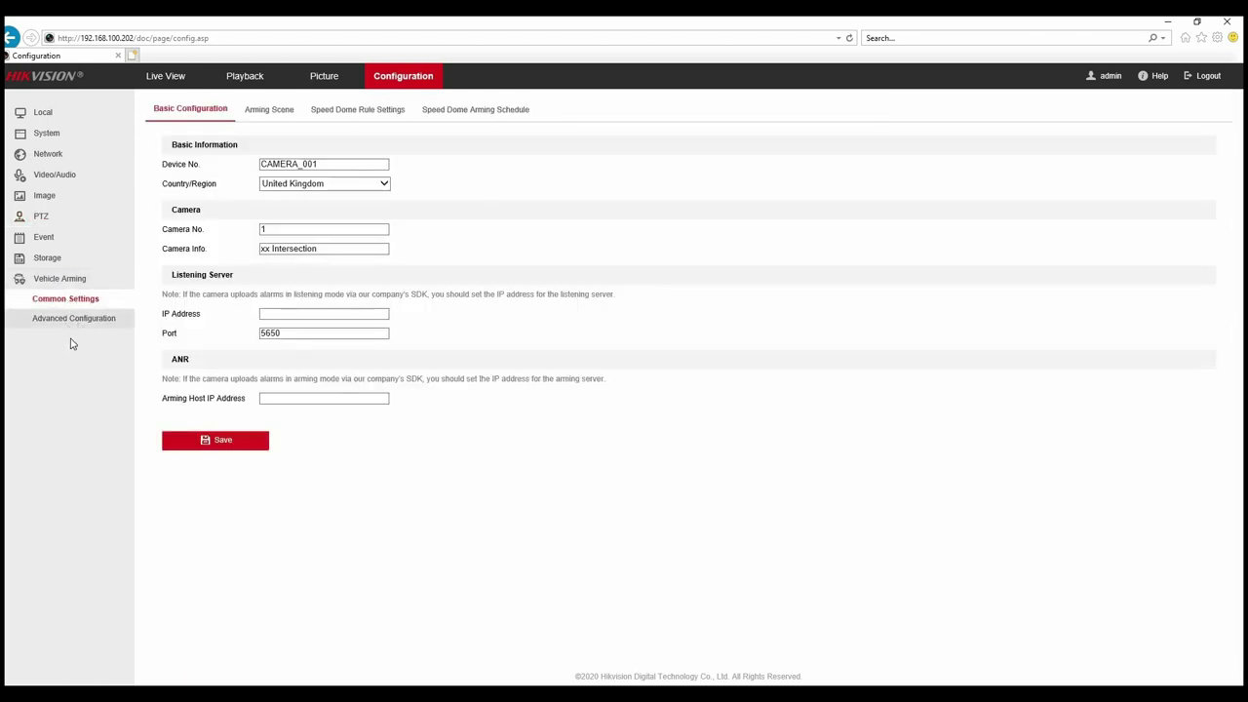
{"action": "left_click", "coordinate": [64, 326]}
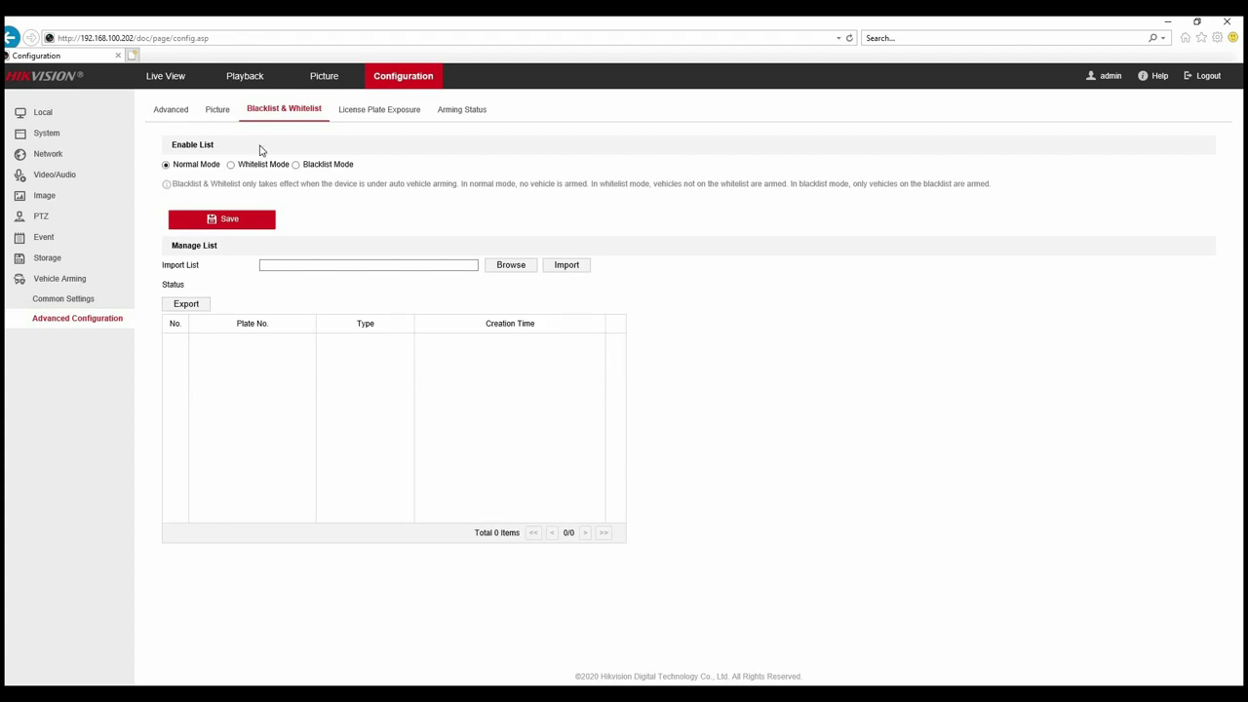
{"action": "left_click", "coordinate": [169, 111]}
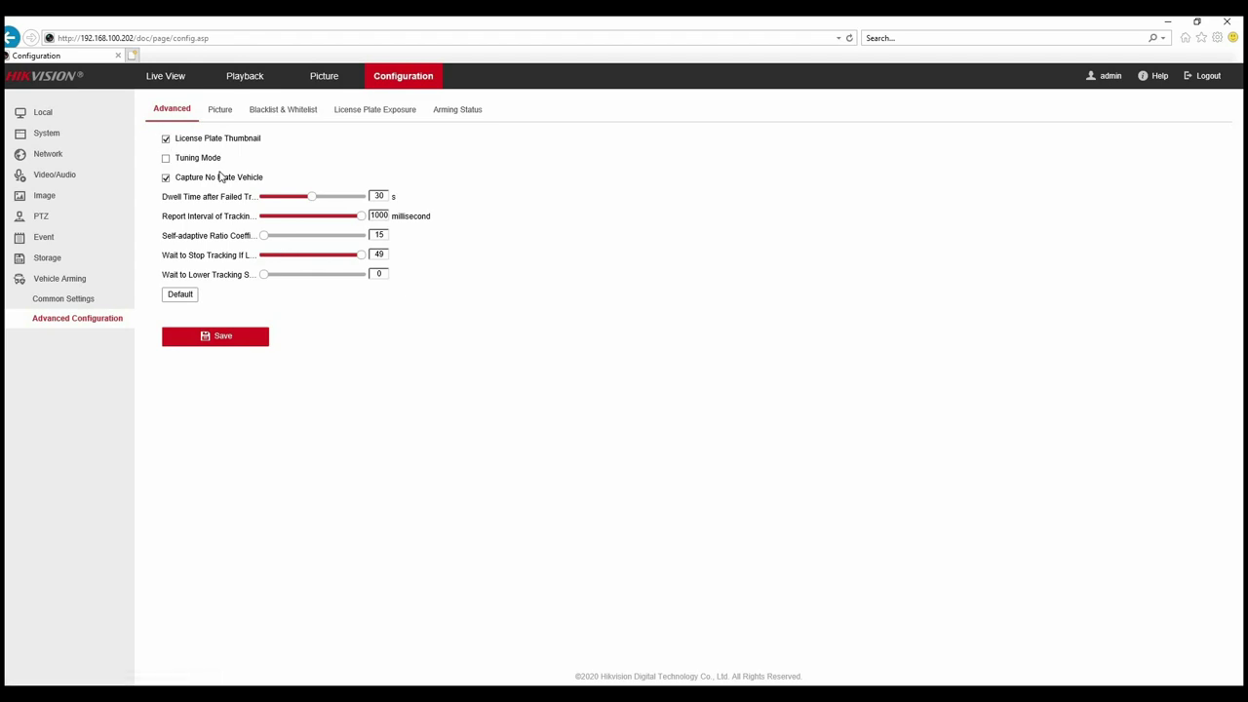
Step: Enable Blacklist Mode for vehicle arming, import the plateNolist XLS file from the Desktop, and save
{"action": "left_click", "coordinate": [275, 111]}
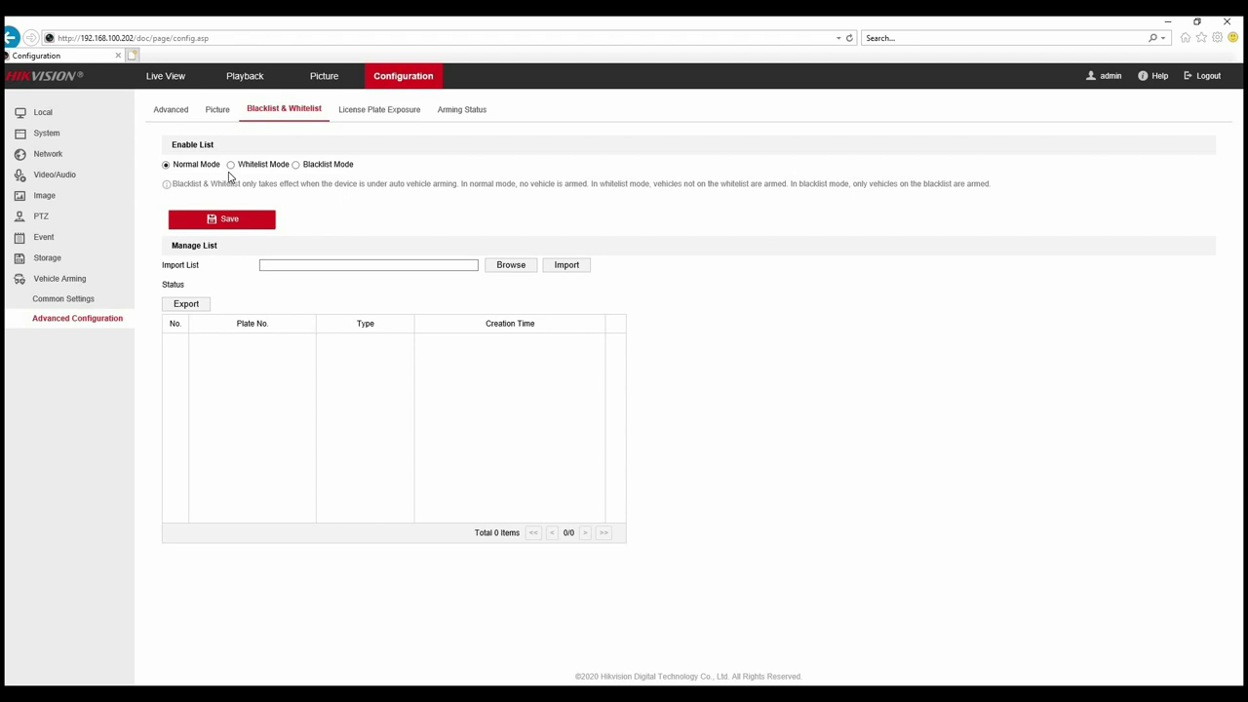
{"action": "left_click", "coordinate": [297, 166]}
{"action": "left_click", "coordinate": [511, 265]}
{"action": "left_click_drag", "start_coordinate": [608, 156], "coordinate": [591, 267]}
{"action": "scroll", "coordinate": [382, 307], "scroll_direction": "down", "scroll_amount": 3}
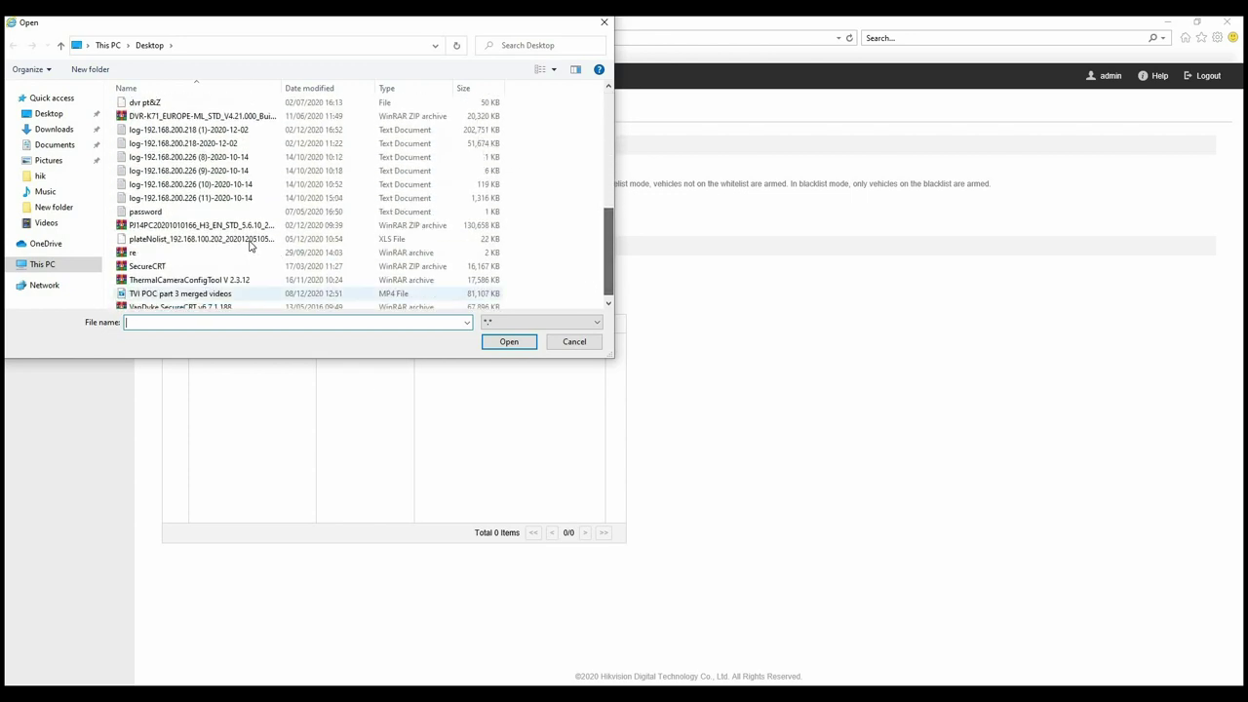
{"action": "double_click", "coordinate": [250, 240]}
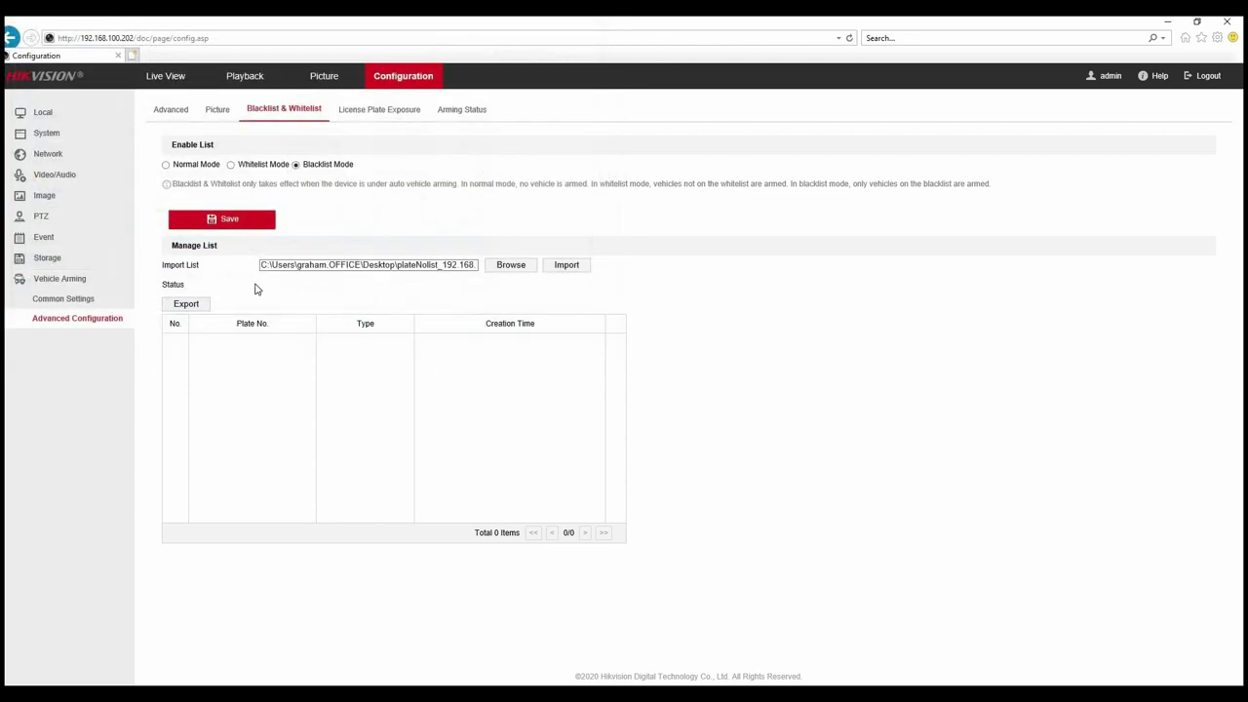
{"action": "left_click", "coordinate": [565, 267]}
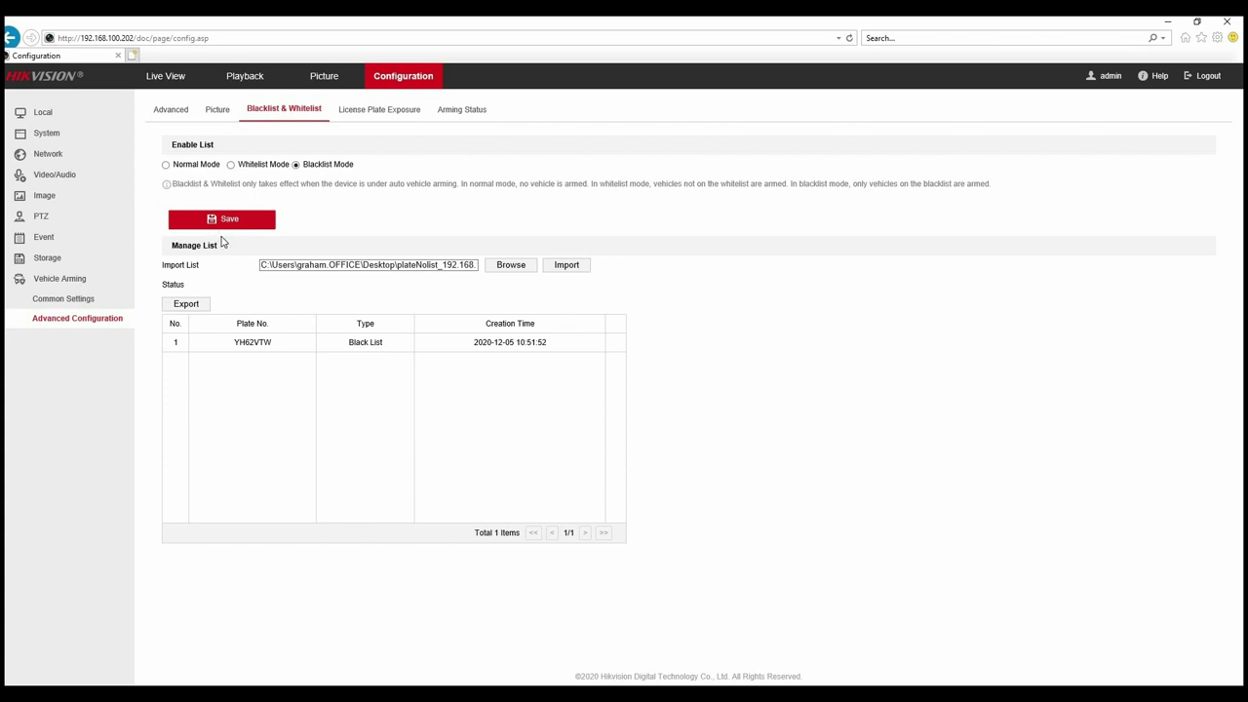
{"action": "left_click", "coordinate": [227, 221]}
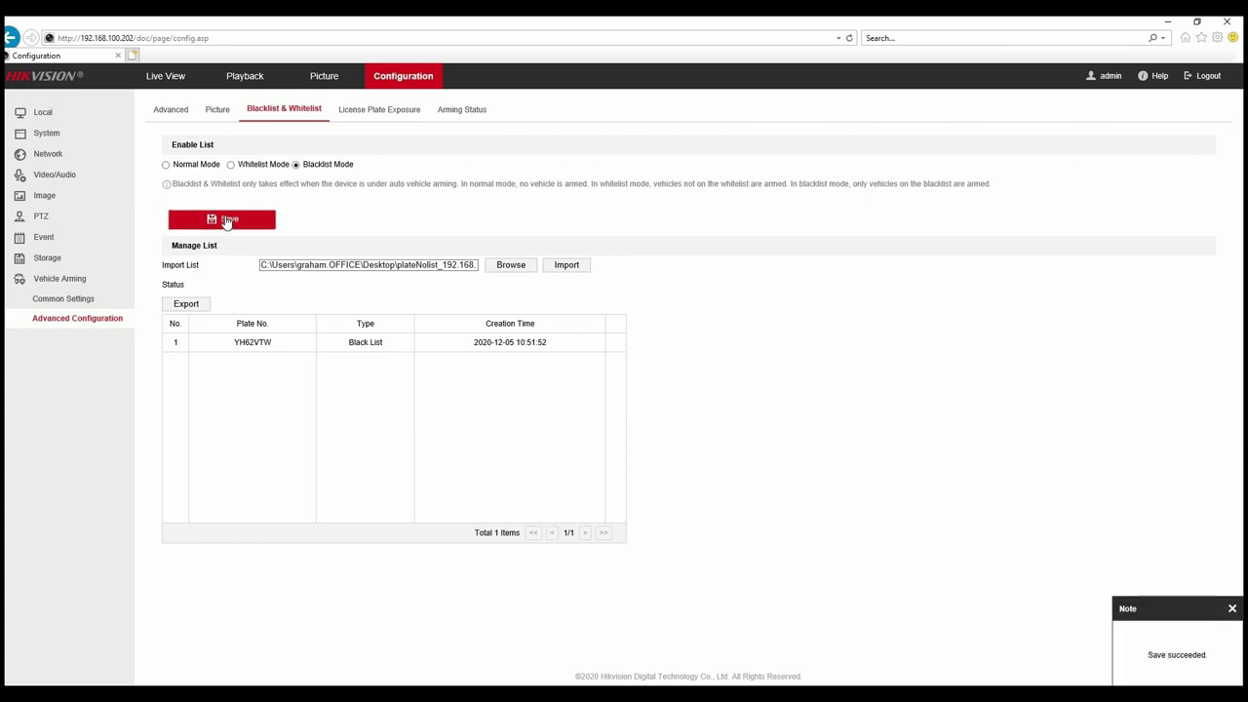
Step: Check the vehicle arming status and the basic configuration in the common vehicle arming settings
{"action": "left_click", "coordinate": [459, 110]}
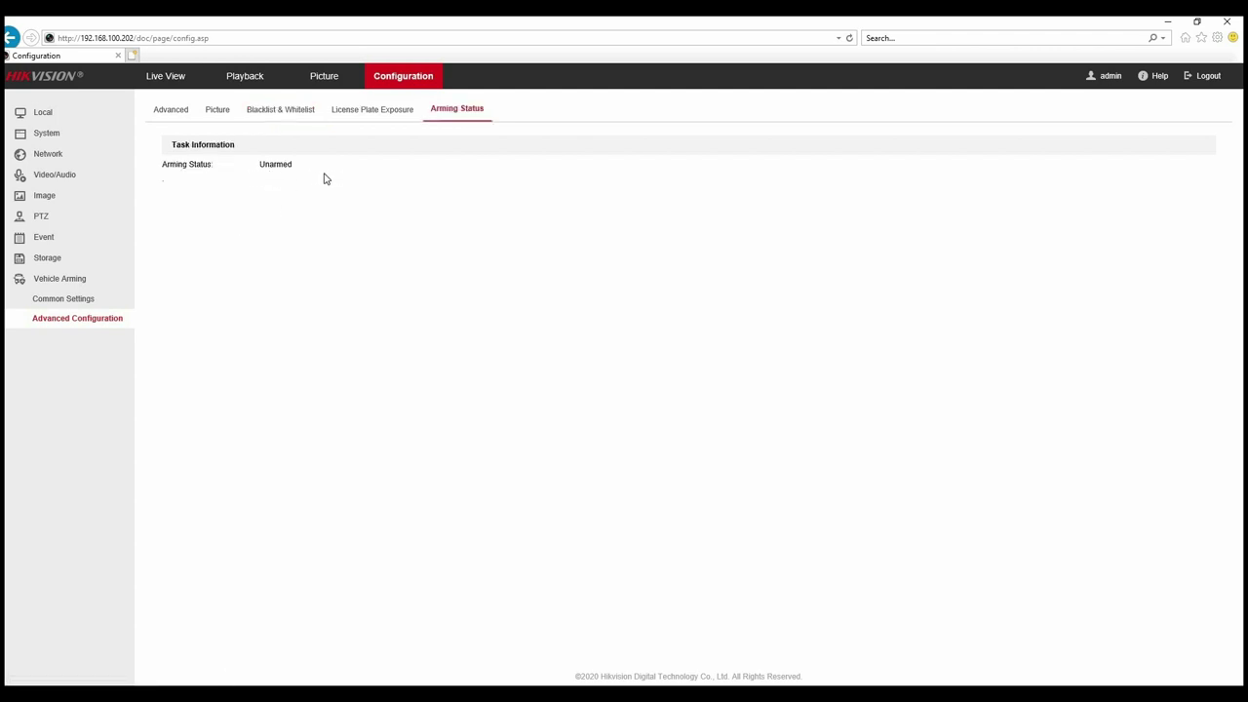
{"action": "left_click", "coordinate": [272, 109]}
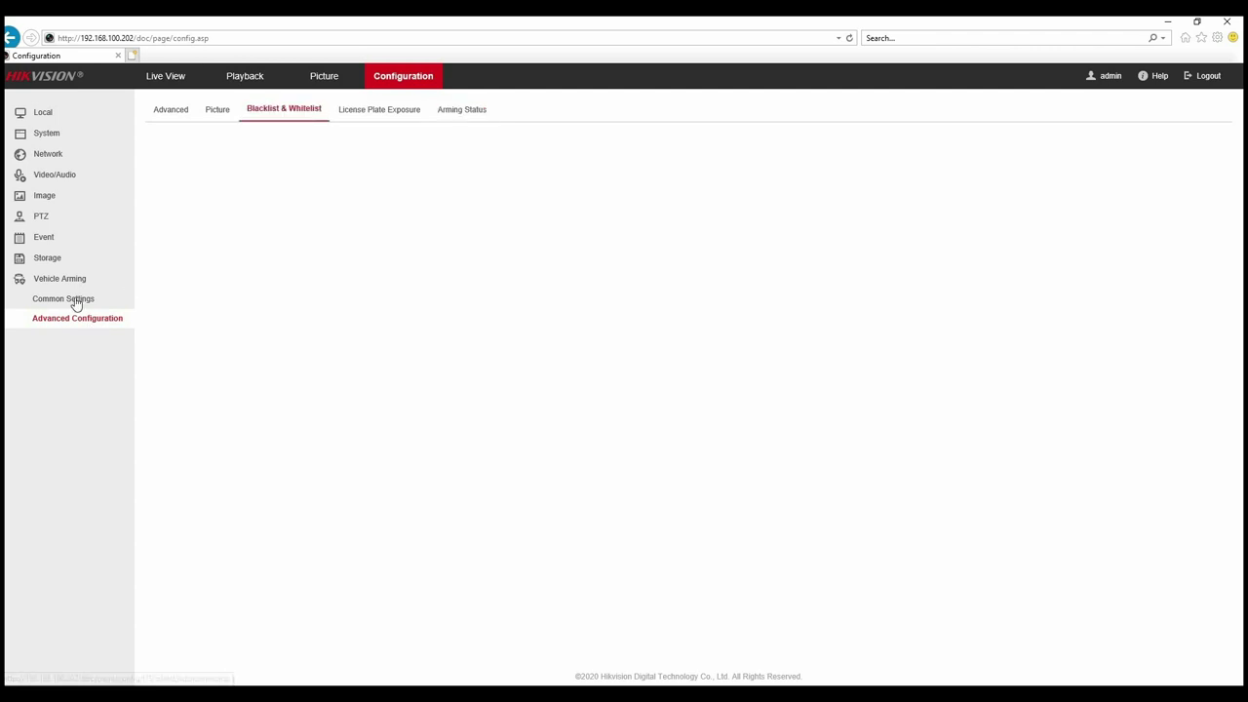
{"action": "left_click", "coordinate": [64, 300]}
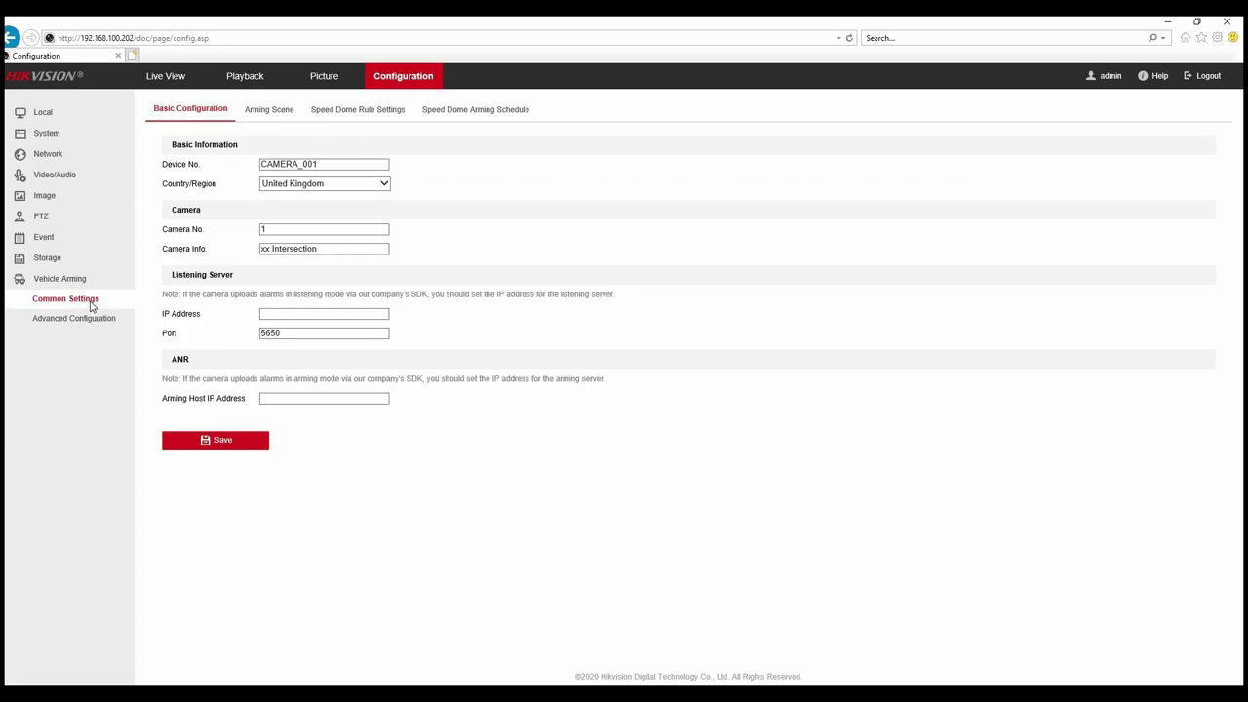
Step: Aim the camera at Preset 3 in the live view and add that view as an arming scene
{"action": "left_click", "coordinate": [288, 114]}
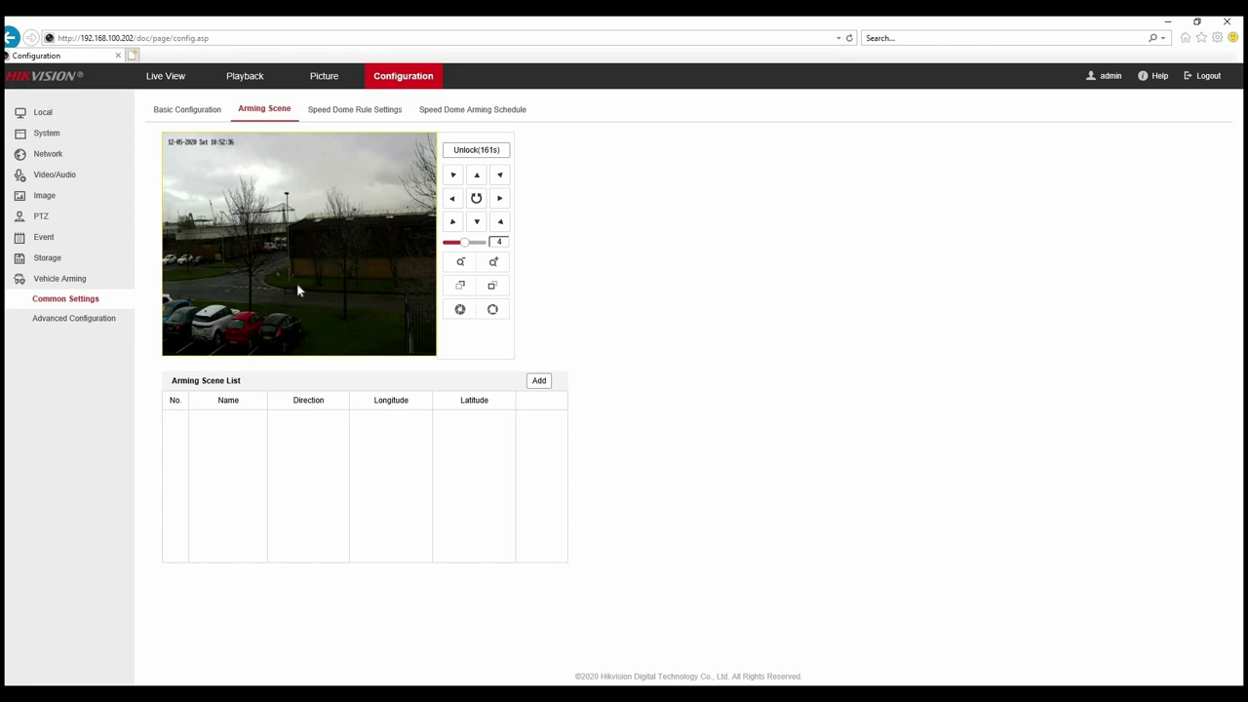
{"action": "left_click", "coordinate": [166, 76]}
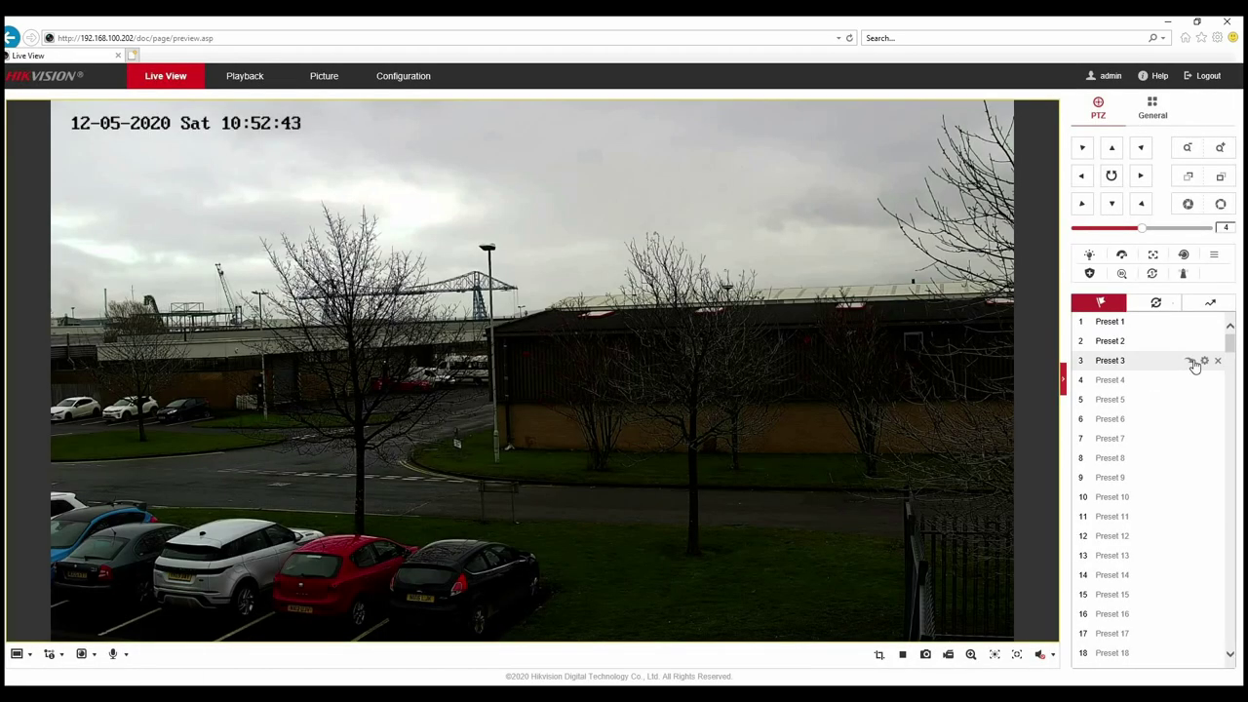
{"action": "left_click", "coordinate": [1190, 361]}
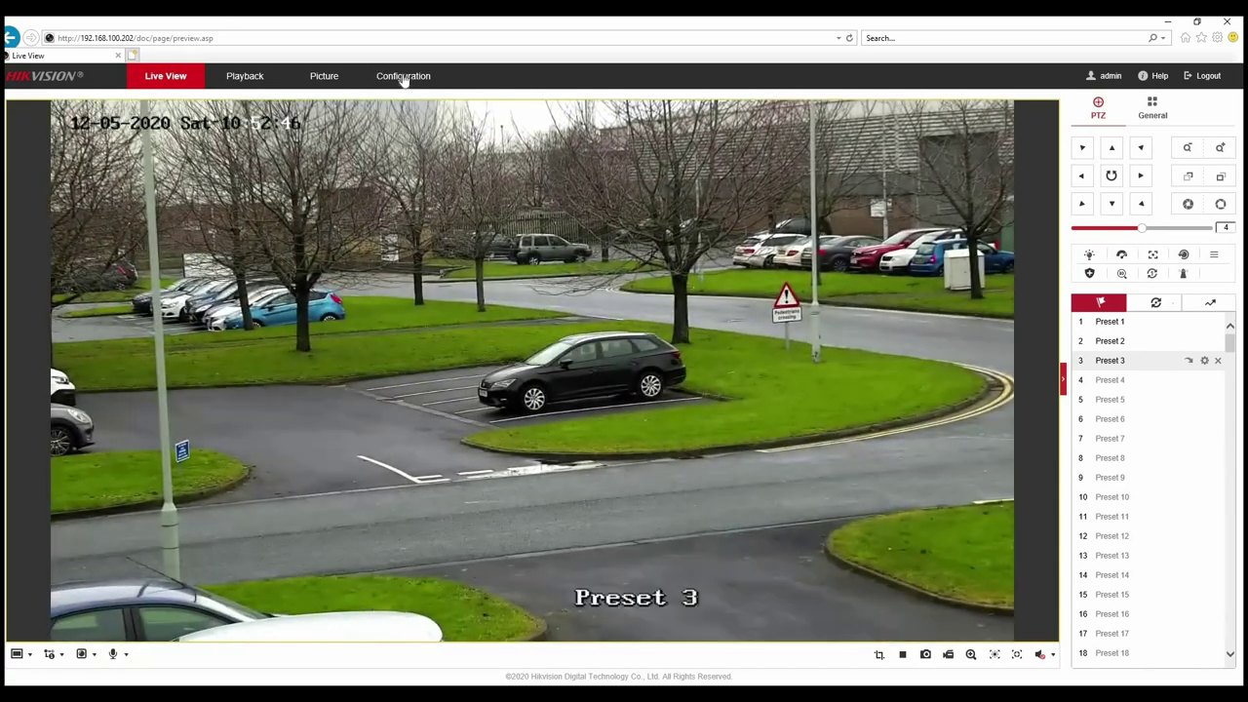
{"action": "left_click", "coordinate": [403, 77]}
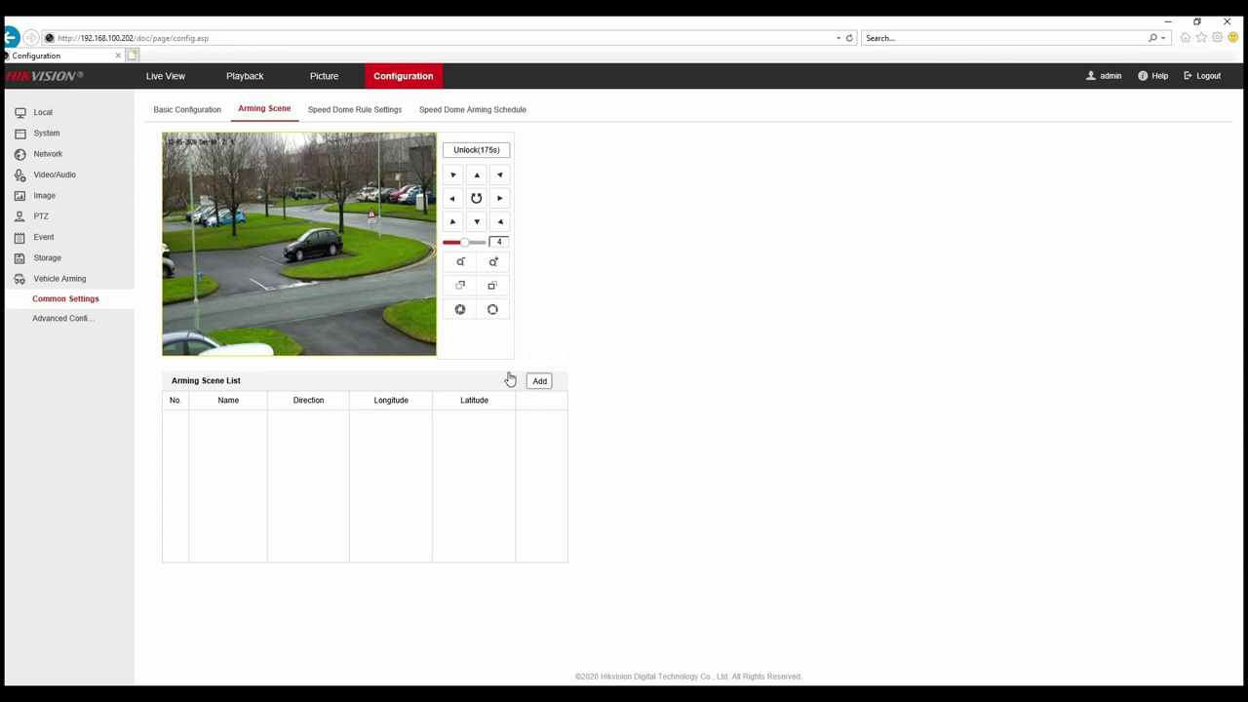
{"action": "left_click", "coordinate": [541, 381]}
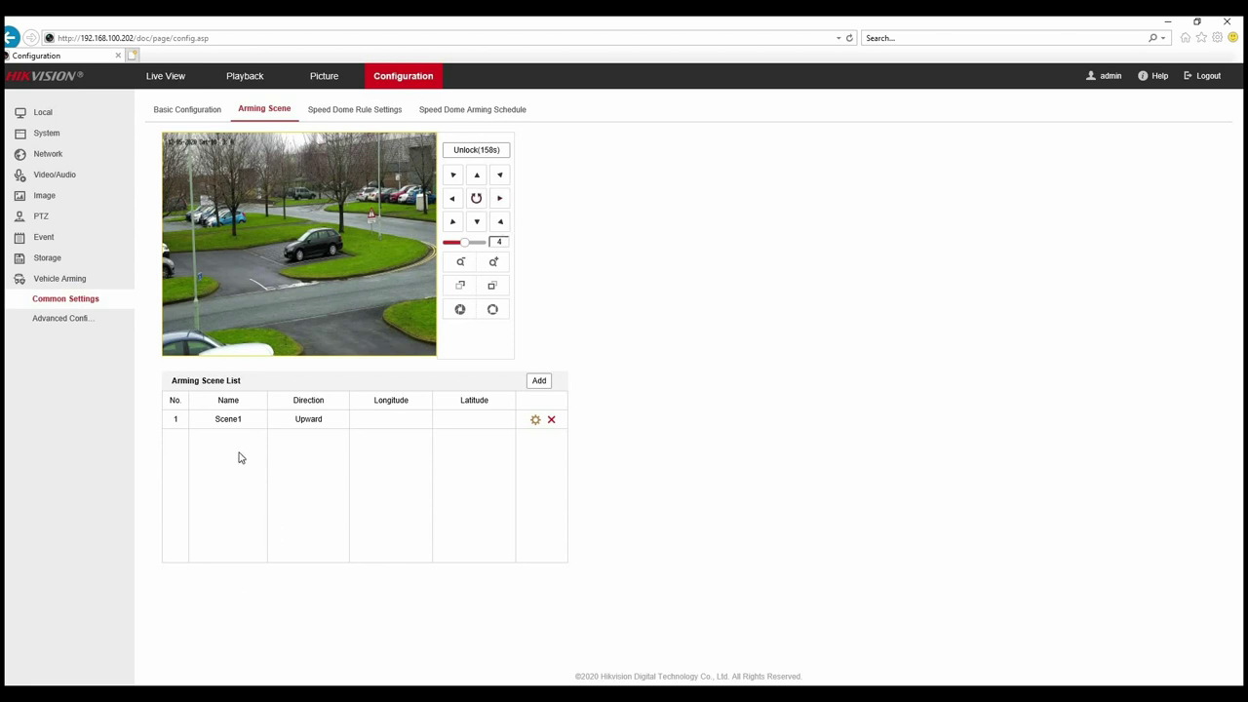
{"action": "left_click", "coordinate": [397, 420]}
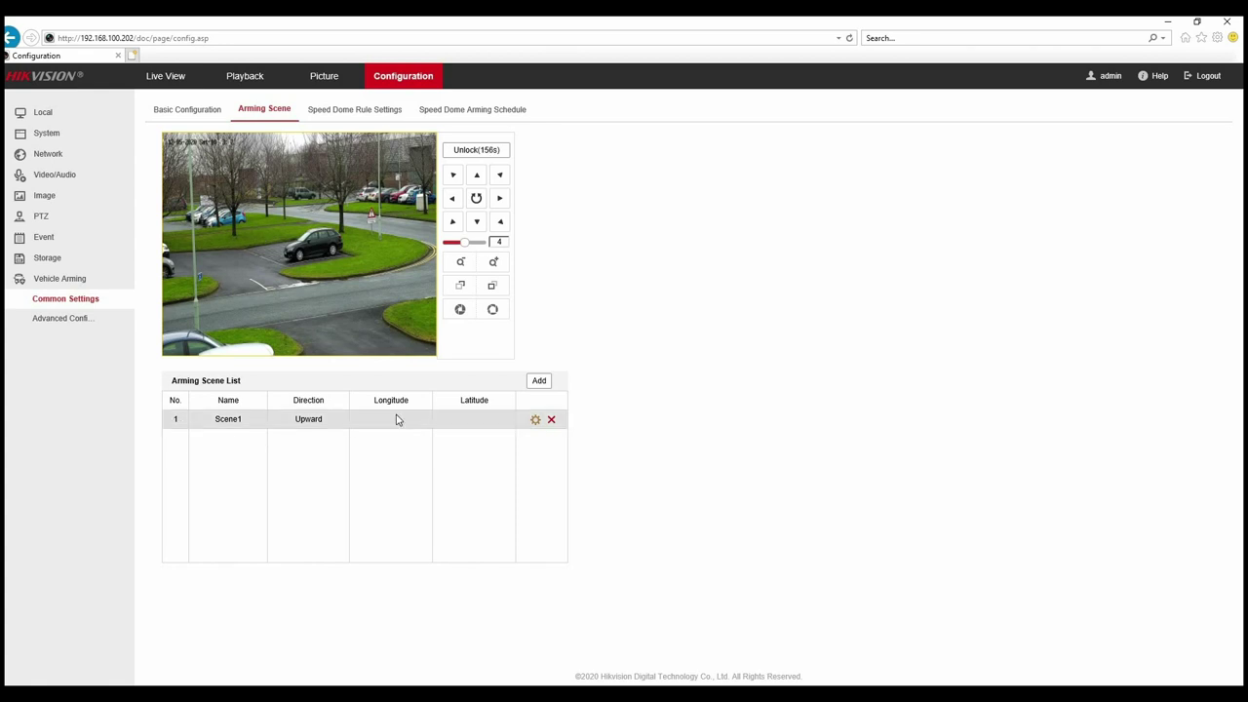
Step: Delete Lane4, Lane3 and Lane2 from Scene1's speed dome rule settings, keeping only Lane1
{"action": "left_click", "coordinate": [358, 111]}
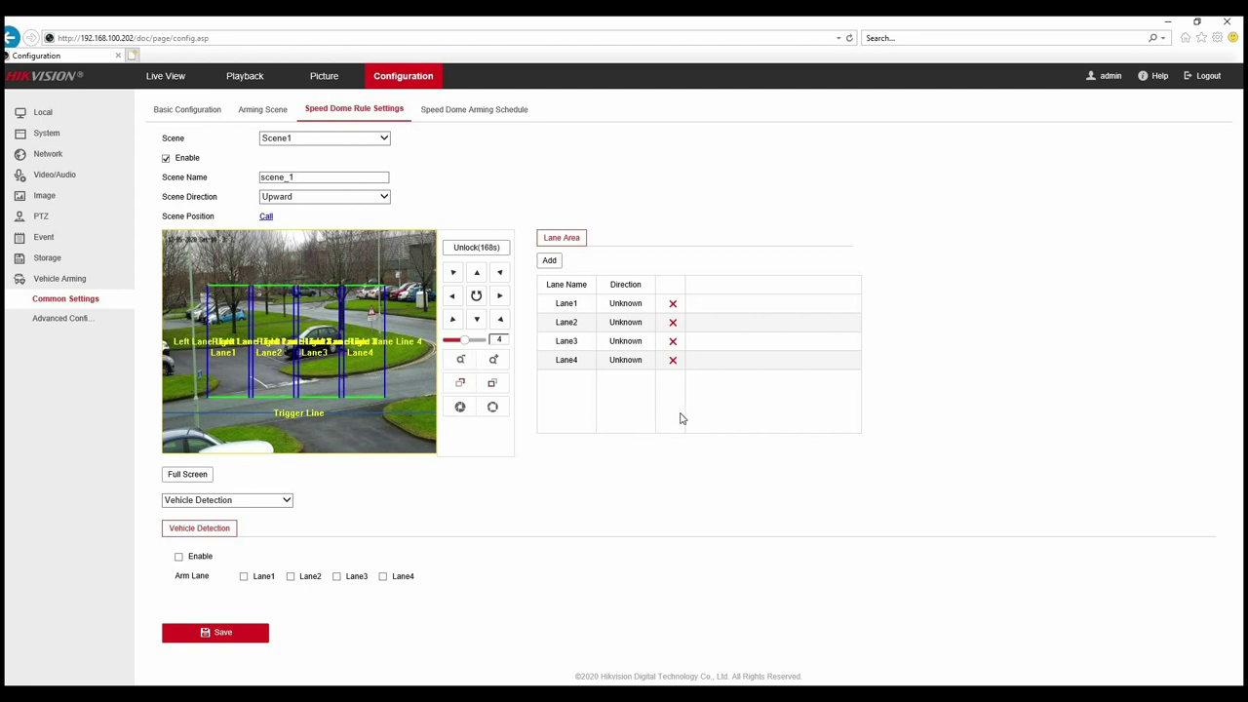
{"action": "left_click", "coordinate": [672, 360]}
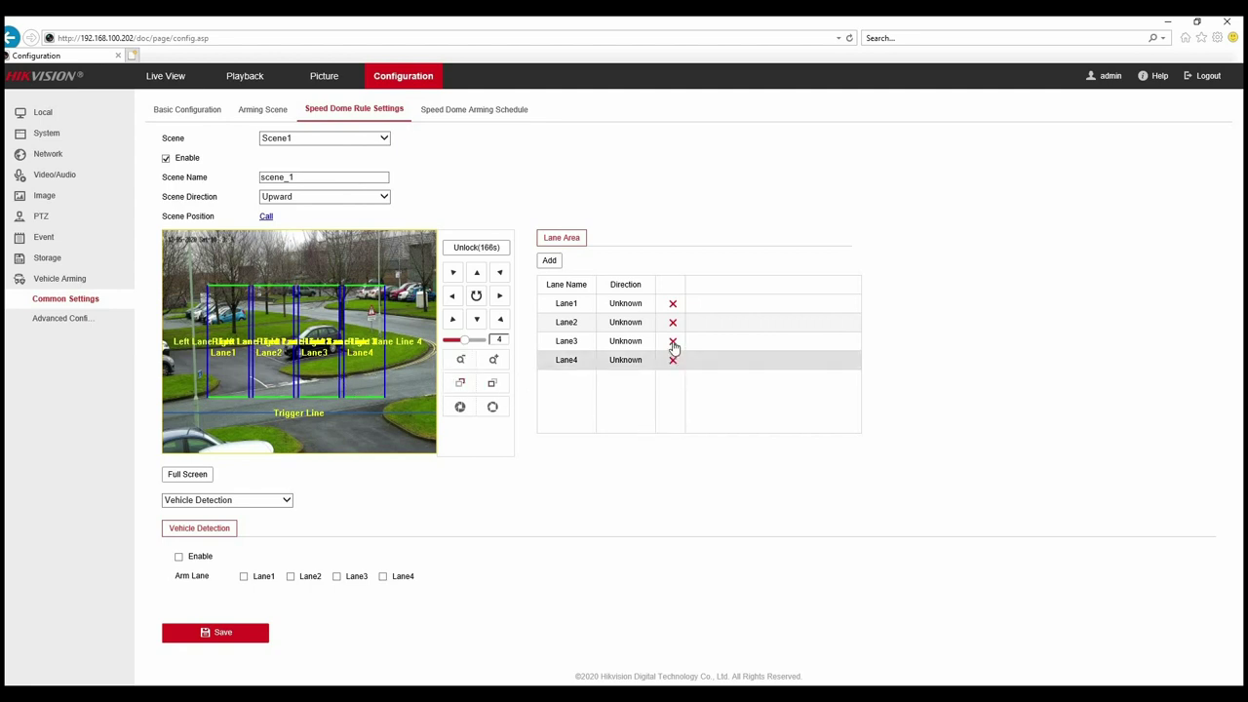
{"action": "left_click", "coordinate": [672, 340]}
{"action": "left_click", "coordinate": [672, 324]}
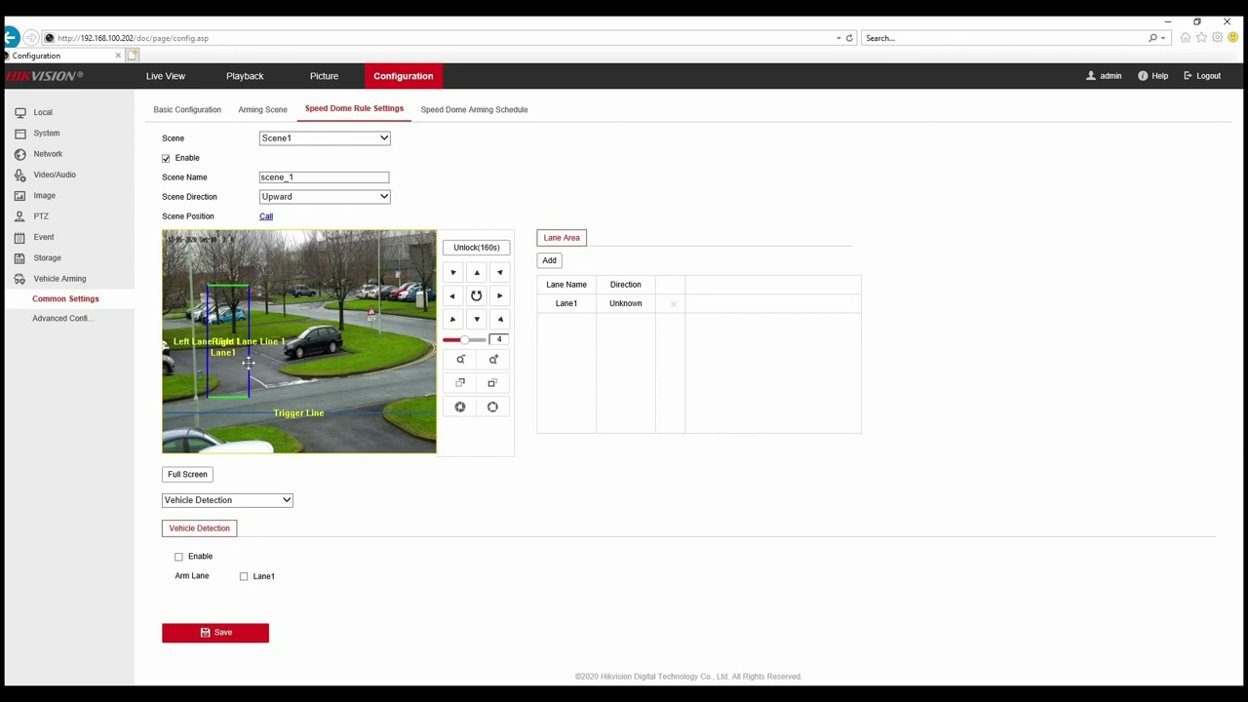
Step: Angle Lane1's right lane line along the white markings at the car park entrance, and lower the trigger line
{"action": "left_click_drag", "start_coordinate": [248, 362], "coordinate": [280, 365]}
{"action": "left_click_drag", "start_coordinate": [296, 413], "coordinate": [296, 425]}
{"action": "left_click_drag", "start_coordinate": [281, 409], "coordinate": [308, 403]}
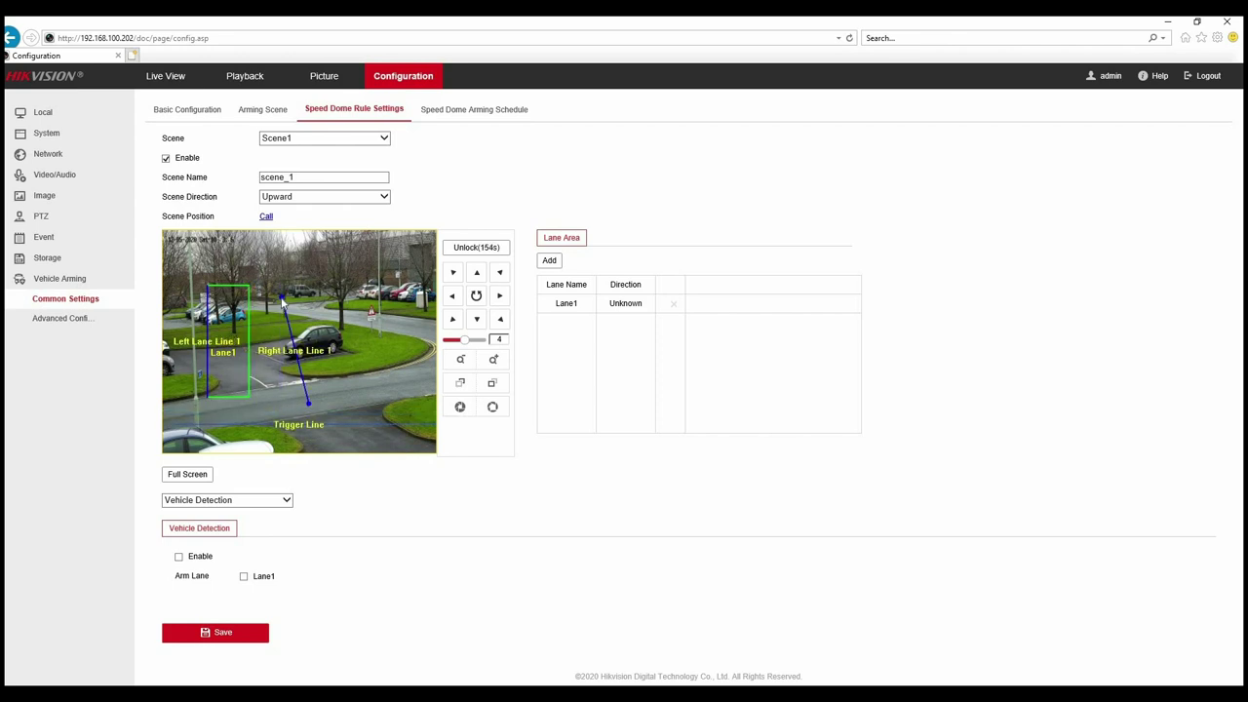
{"action": "left_click_drag", "start_coordinate": [282, 304], "coordinate": [265, 358]}
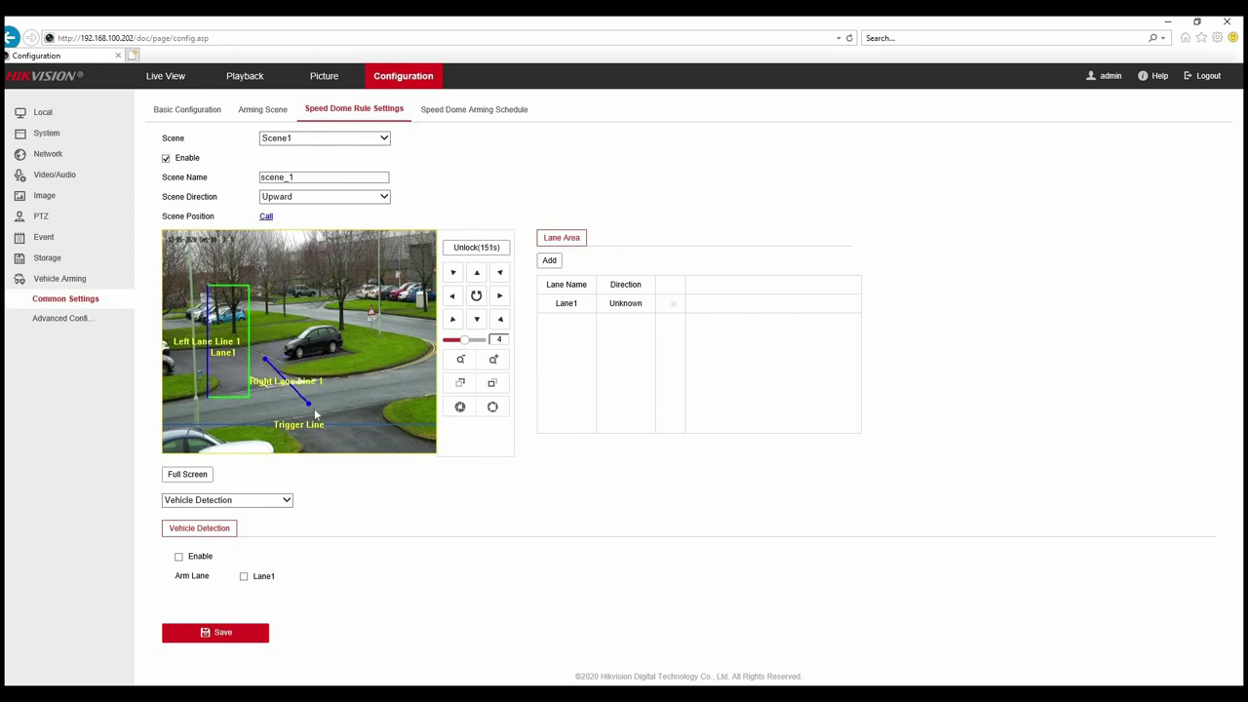
{"action": "left_click_drag", "start_coordinate": [308, 403], "coordinate": [304, 385]}
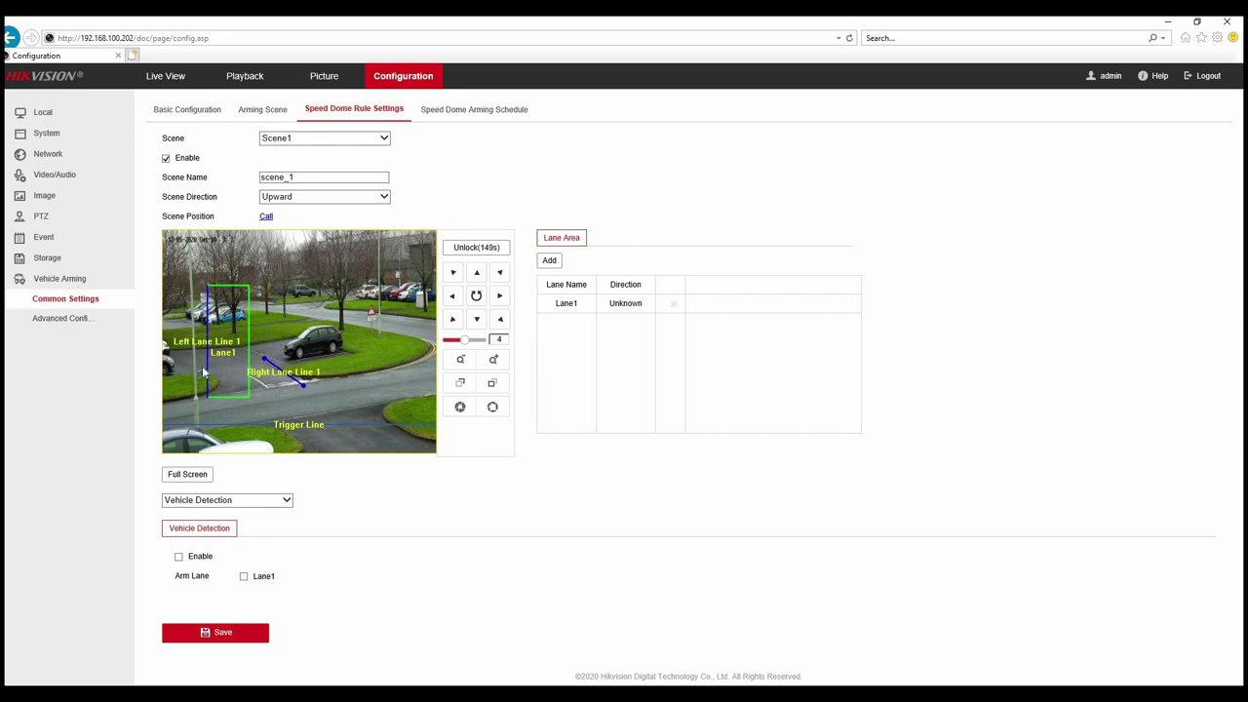
Step: Angle Lane1's left lane line across the other side of the car park entrance, and raise the trigger line to cross both lane lines
{"action": "left_click_drag", "start_coordinate": [207, 373], "coordinate": [211, 409]}
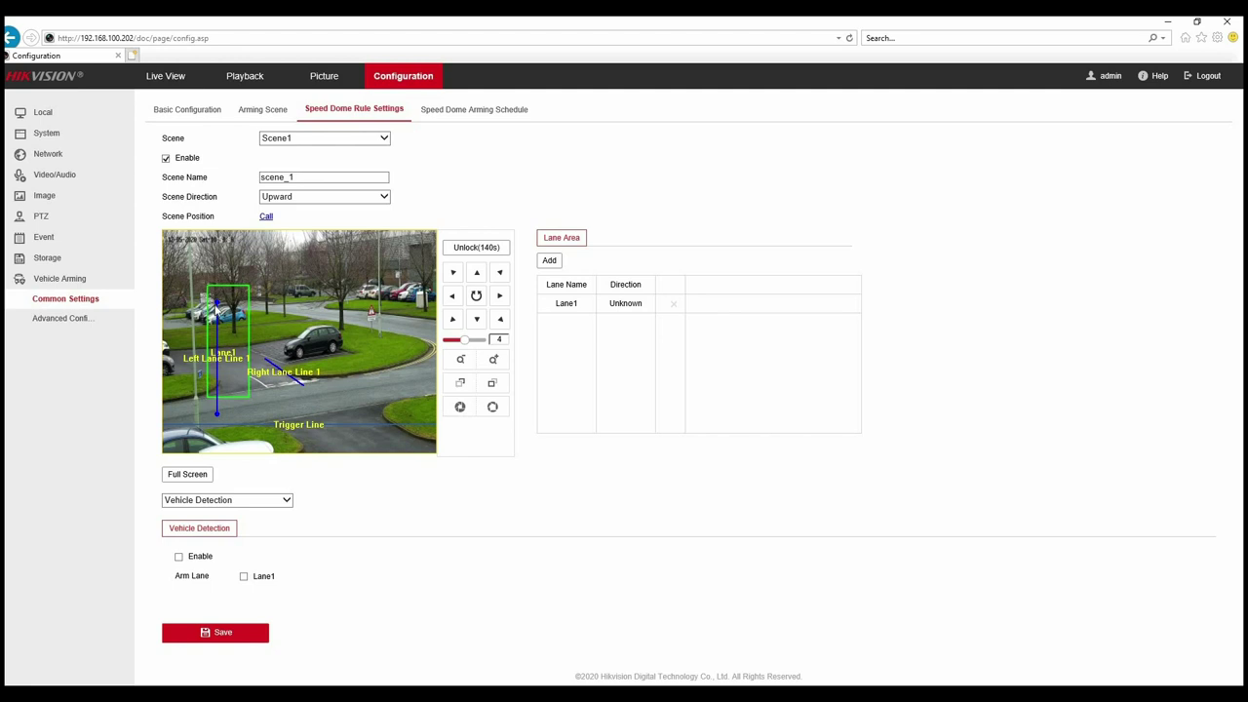
{"action": "left_click_drag", "start_coordinate": [216, 307], "coordinate": [209, 360]}
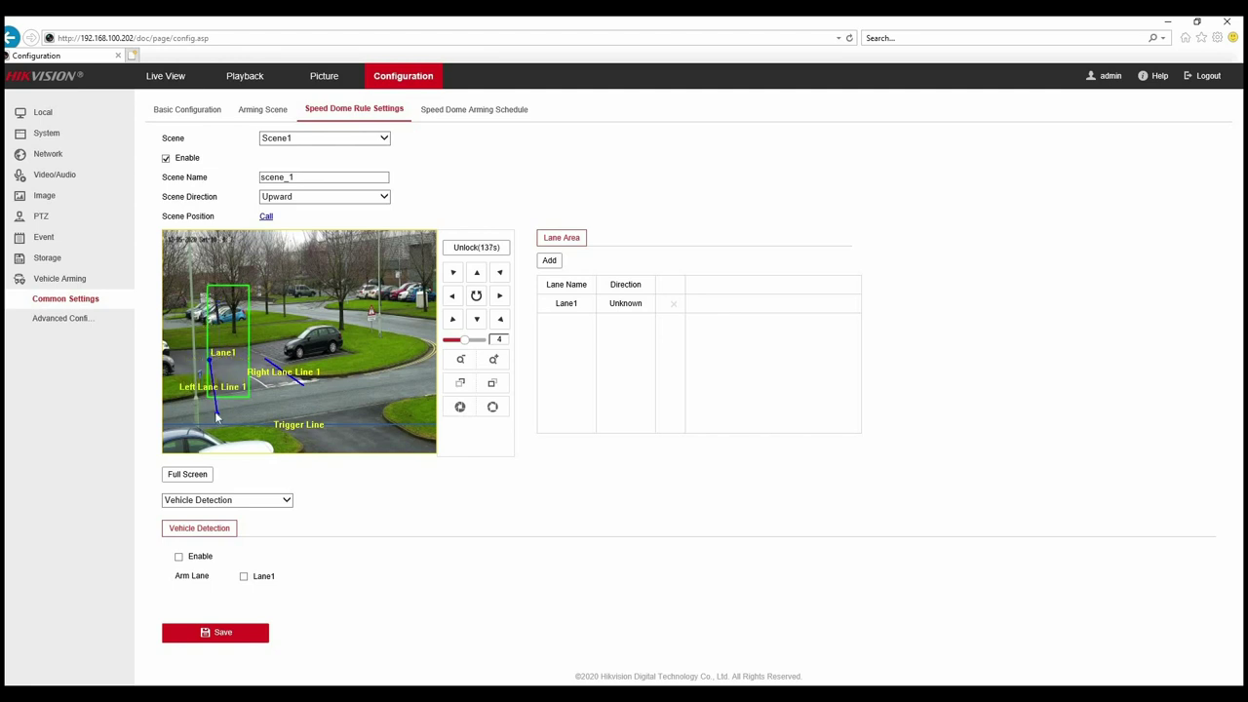
{"action": "left_click_drag", "start_coordinate": [219, 410], "coordinate": [205, 365]}
{"action": "left_click_drag", "start_coordinate": [225, 396], "coordinate": [200, 362]}
{"action": "left_click", "coordinate": [205, 371]}
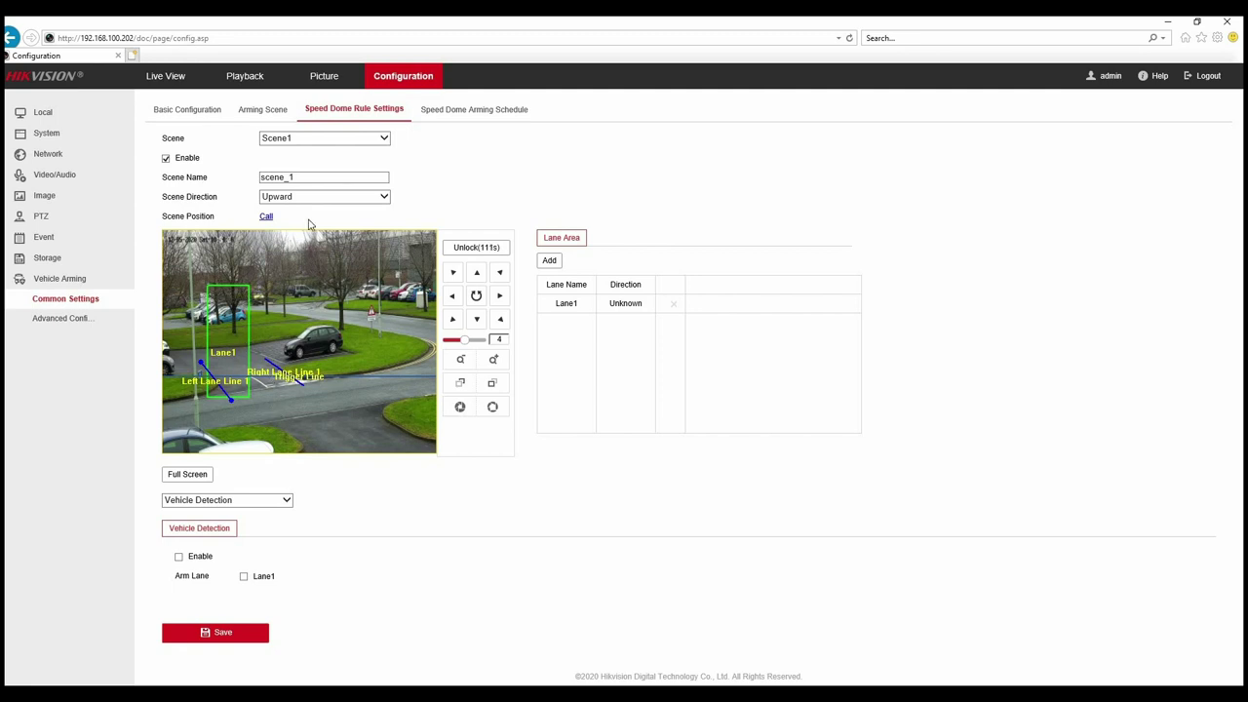
Step: Set Scene1's direction to Downward in the speed dome rule settings
{"action": "left_click", "coordinate": [385, 198]}
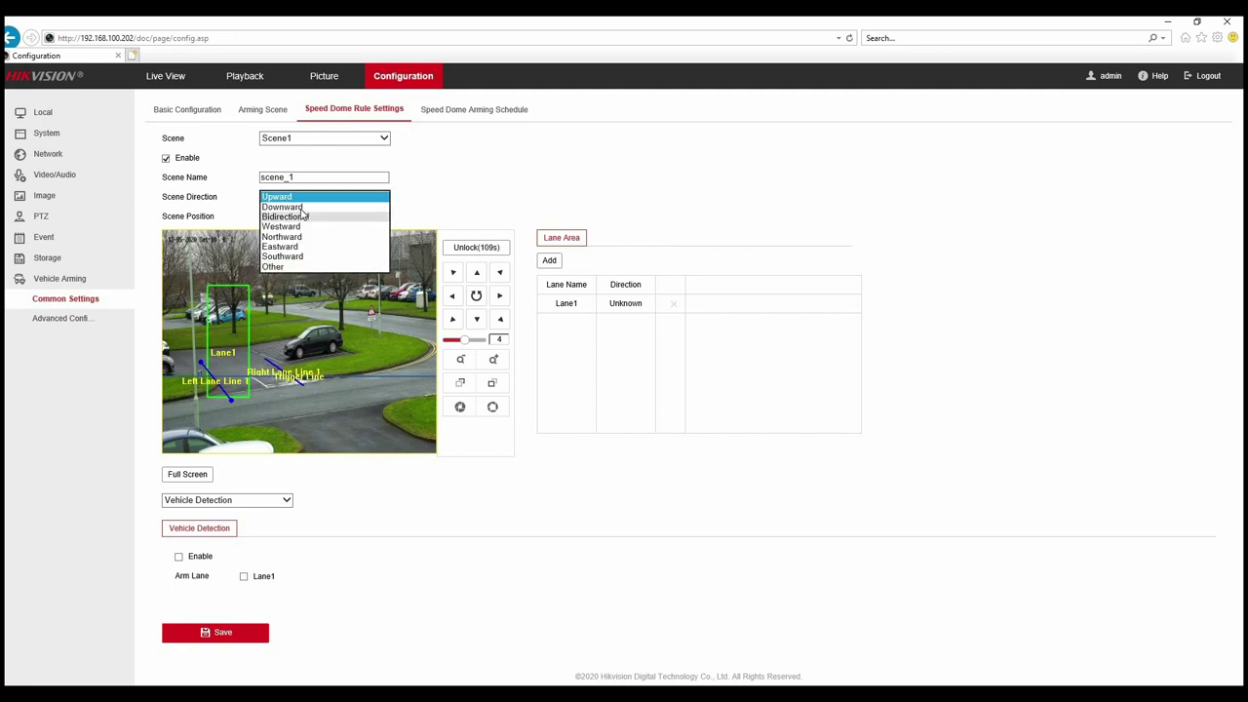
{"action": "left_click", "coordinate": [292, 213]}
{"action": "left_click", "coordinate": [385, 197]}
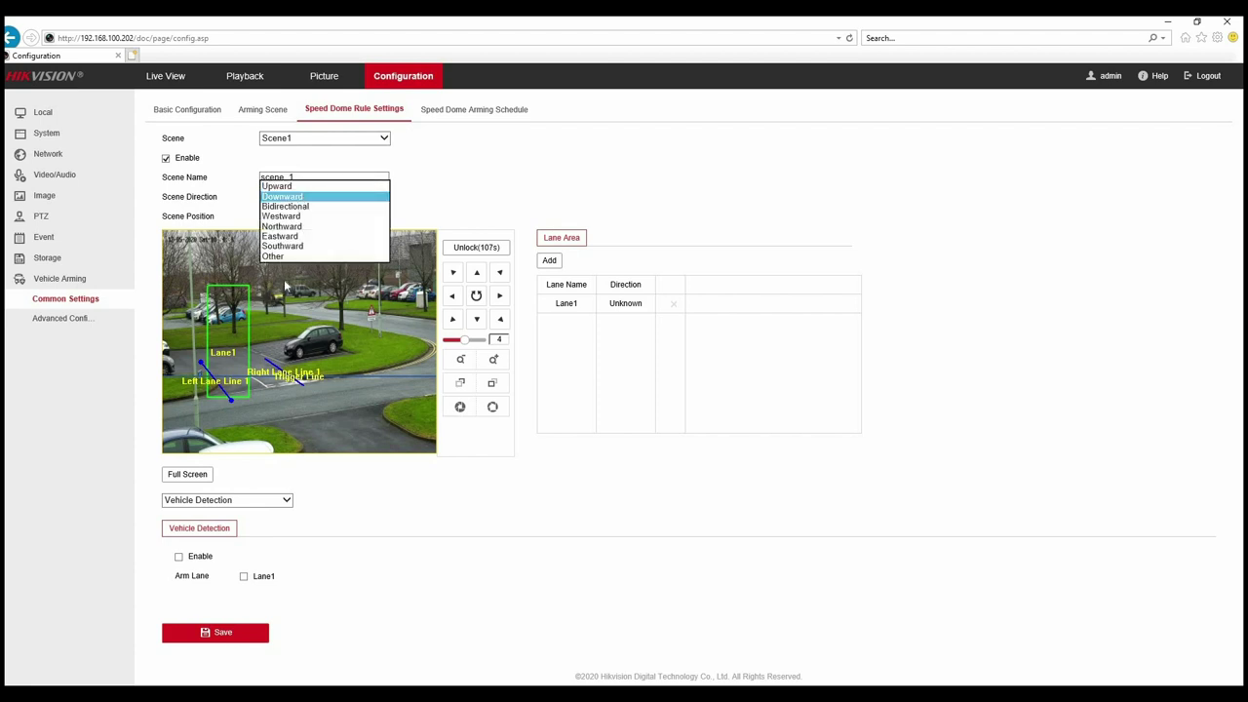
{"action": "left_click", "coordinate": [293, 196]}
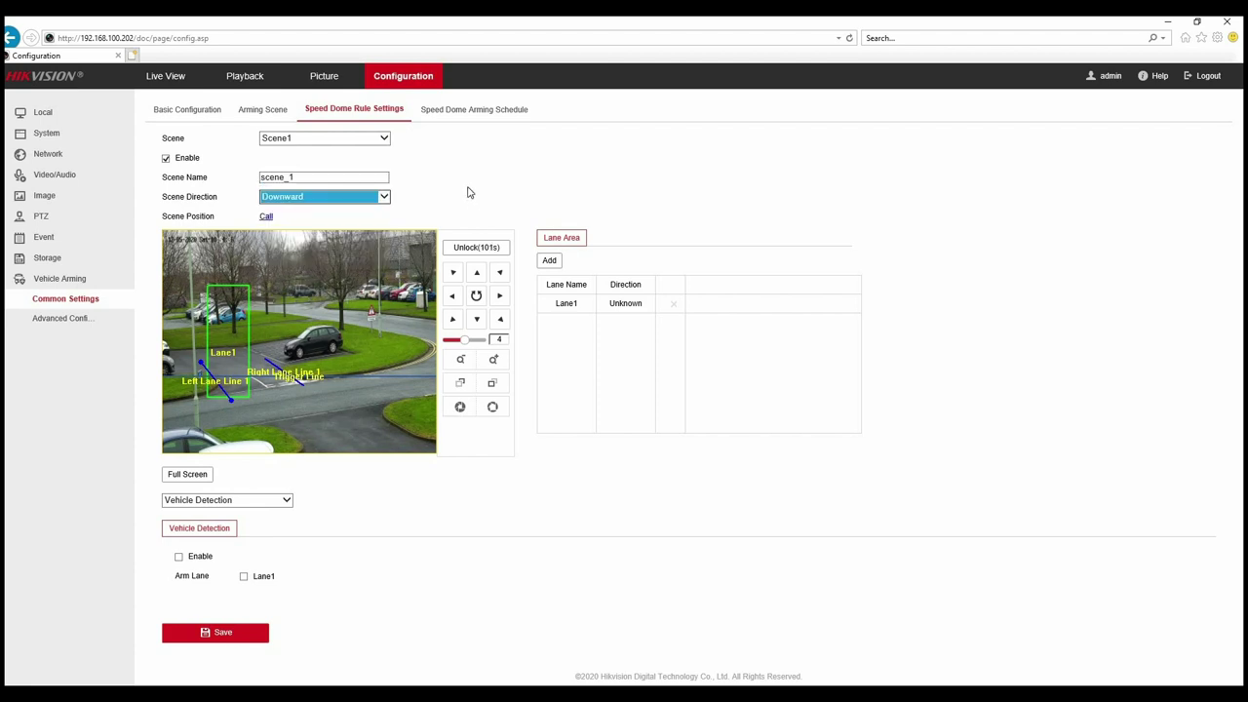
Step: Enable vehicle detection for Scene1 with Lane1 as the armed lane, and save the rule settings
{"action": "left_click", "coordinate": [179, 556]}
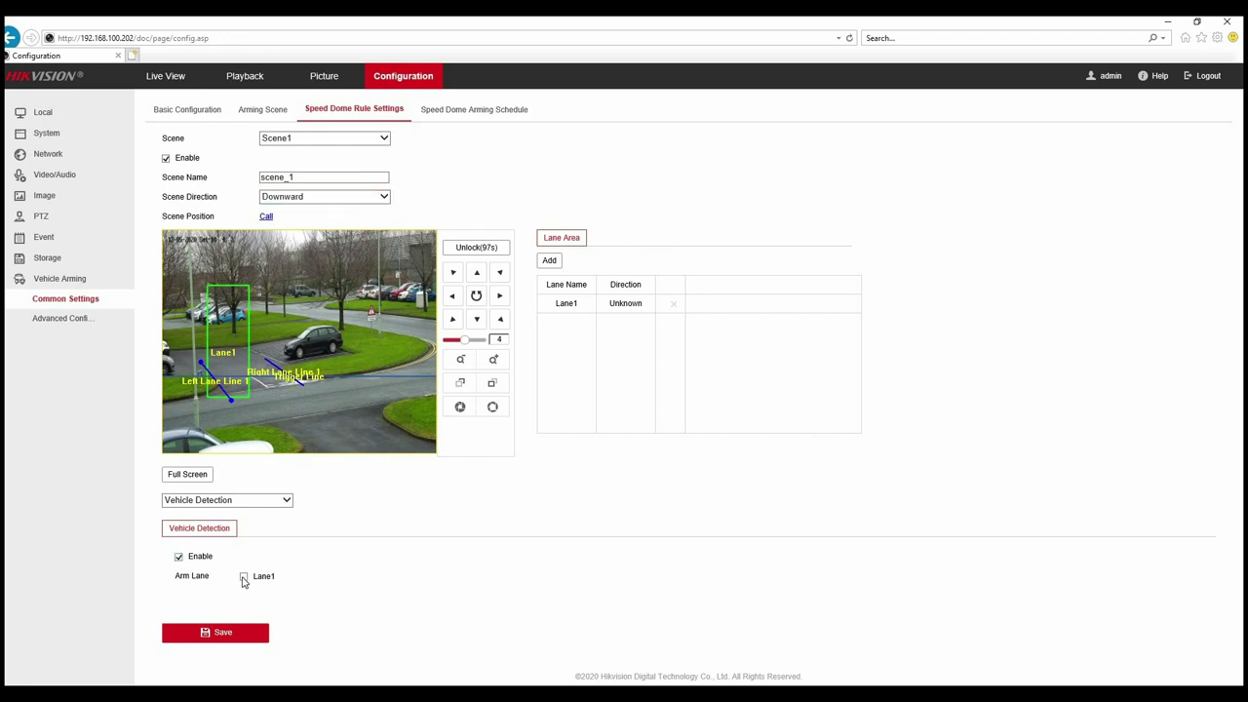
{"action": "left_click", "coordinate": [244, 577]}
{"action": "left_click", "coordinate": [222, 634]}
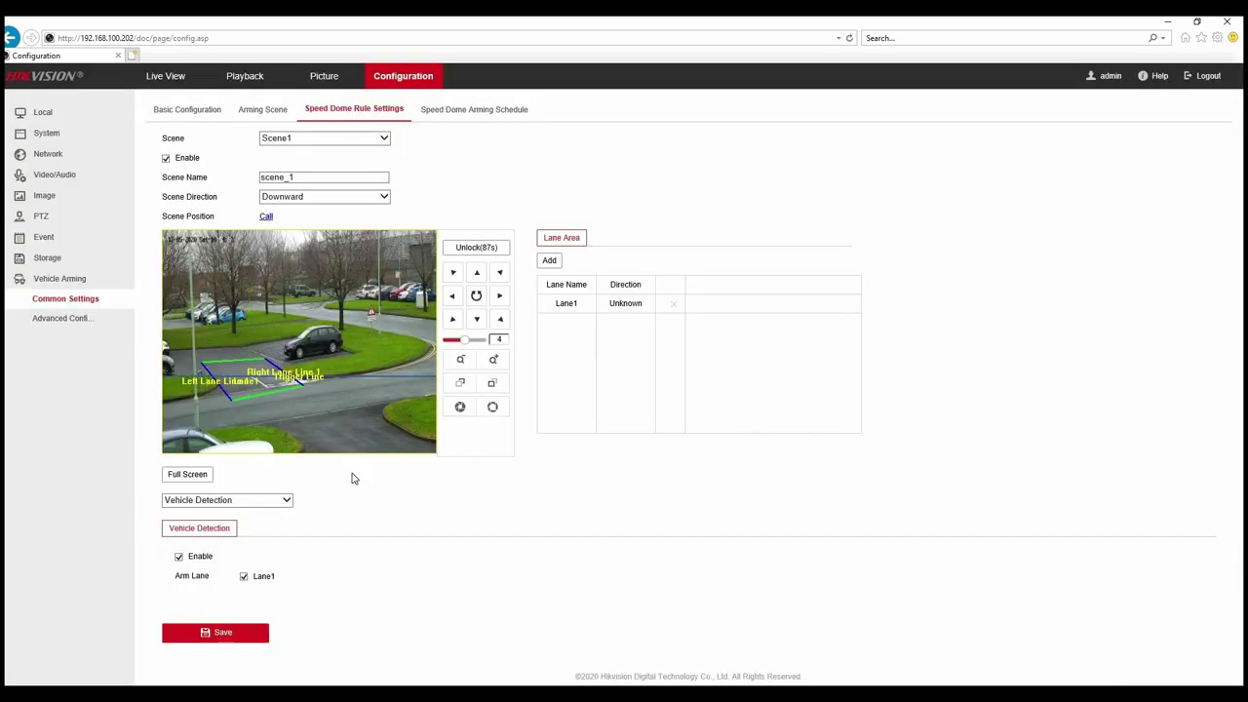
Step: Enable the speed dome arming schedule and add scene_1 with a 10-minute dwell time to Monday's 08:00–18:00 patrol
{"action": "left_click", "coordinate": [458, 111]}
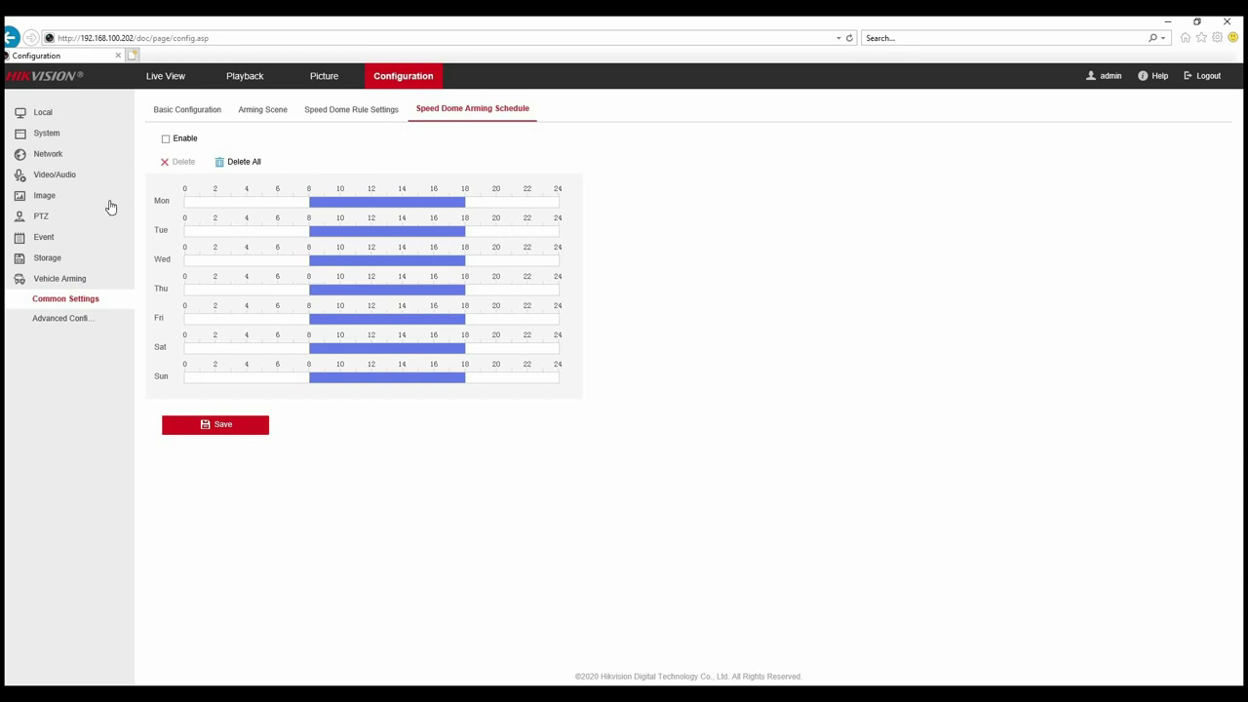
{"action": "left_click", "coordinate": [166, 139]}
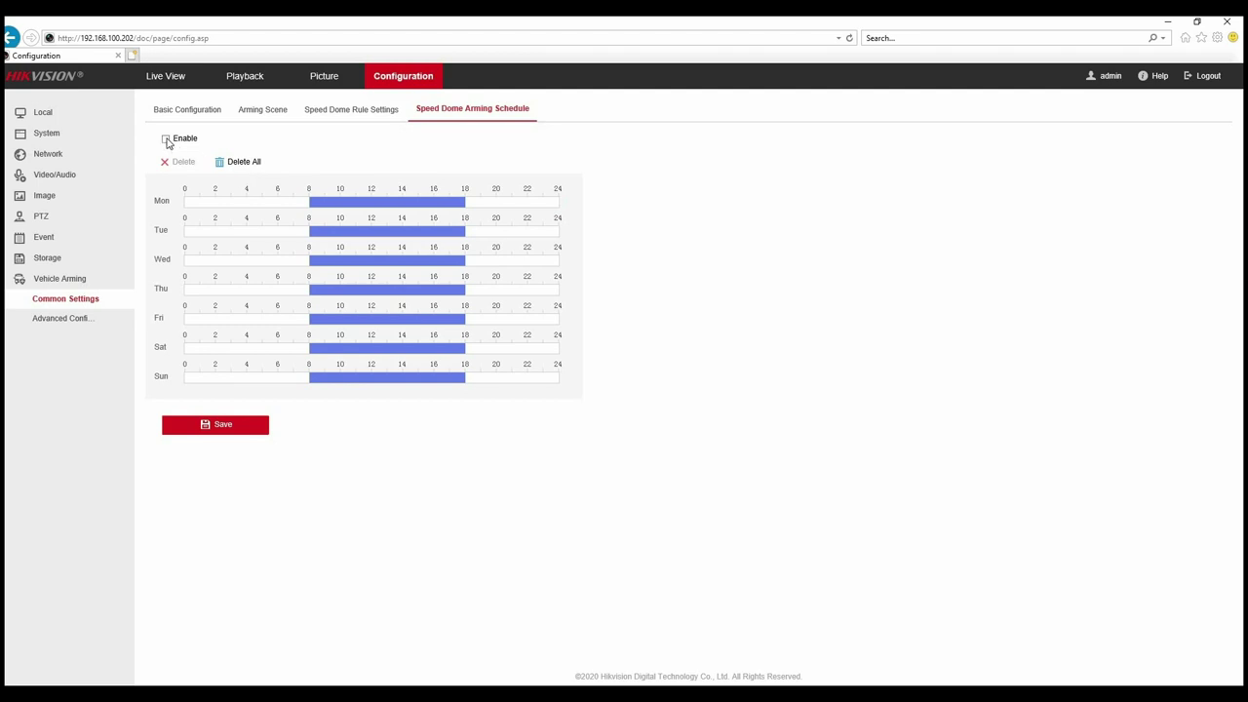
{"action": "left_click", "coordinate": [380, 202]}
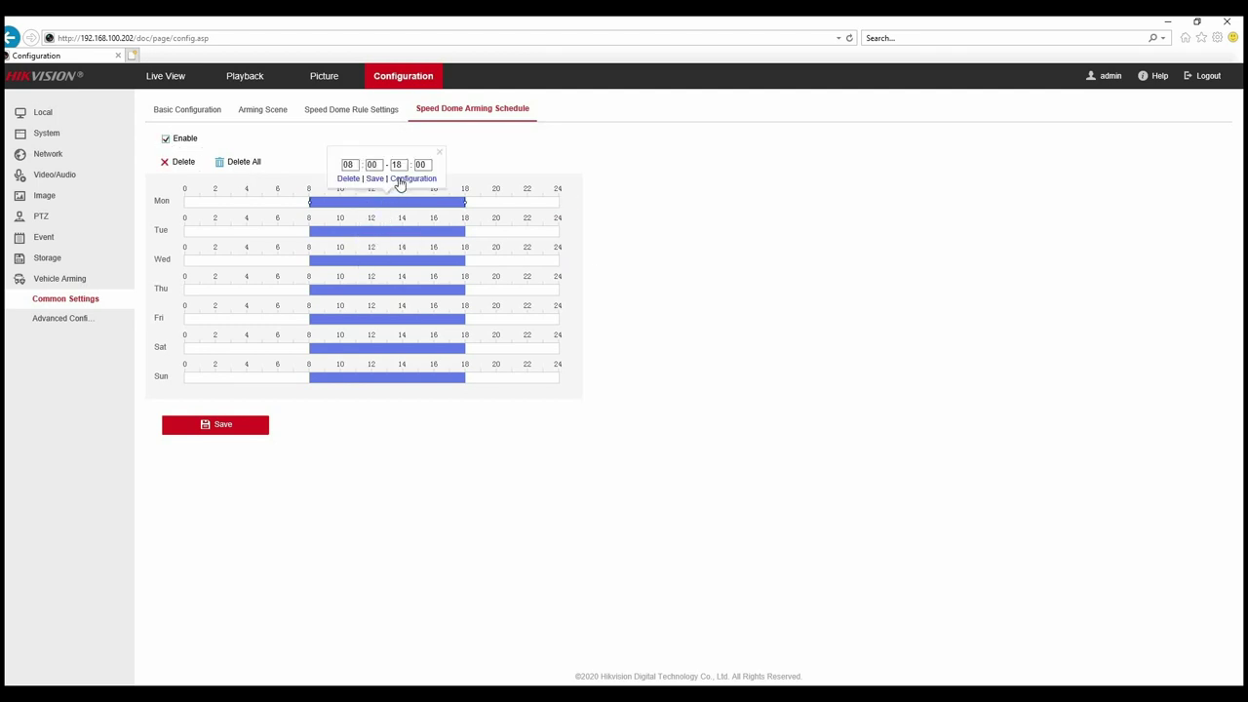
{"action": "left_click", "coordinate": [413, 178]}
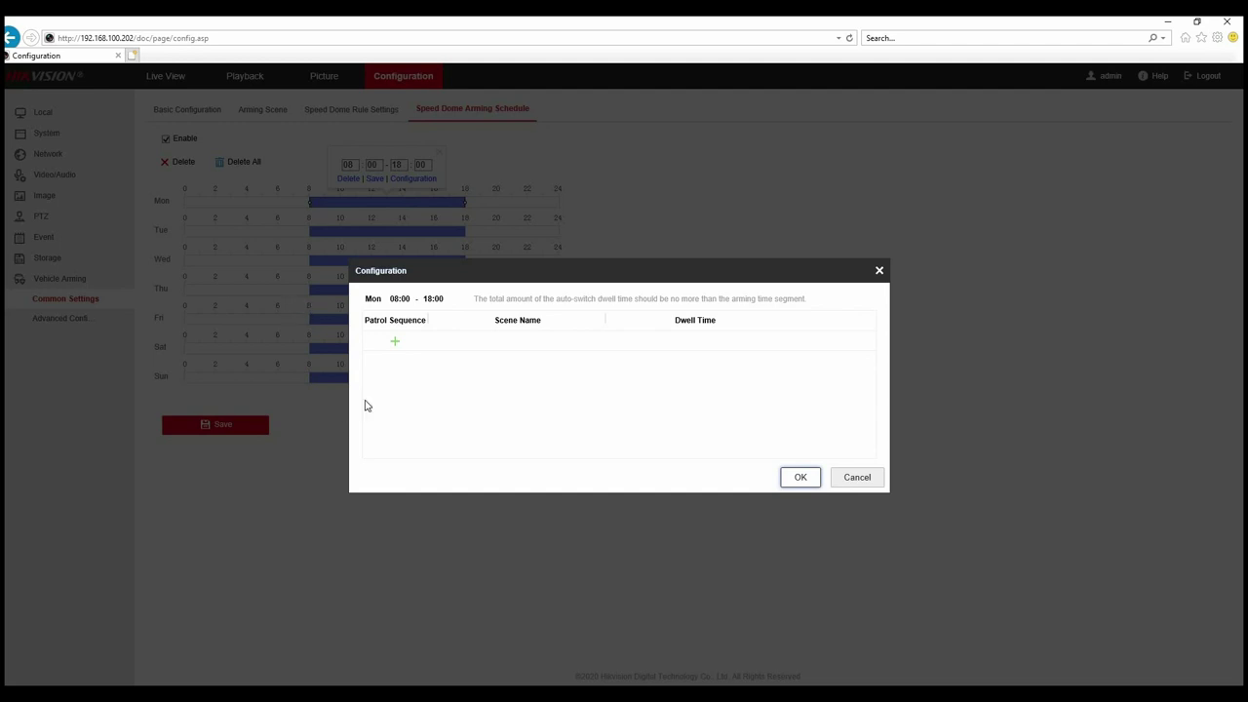
{"action": "left_click", "coordinate": [395, 344]}
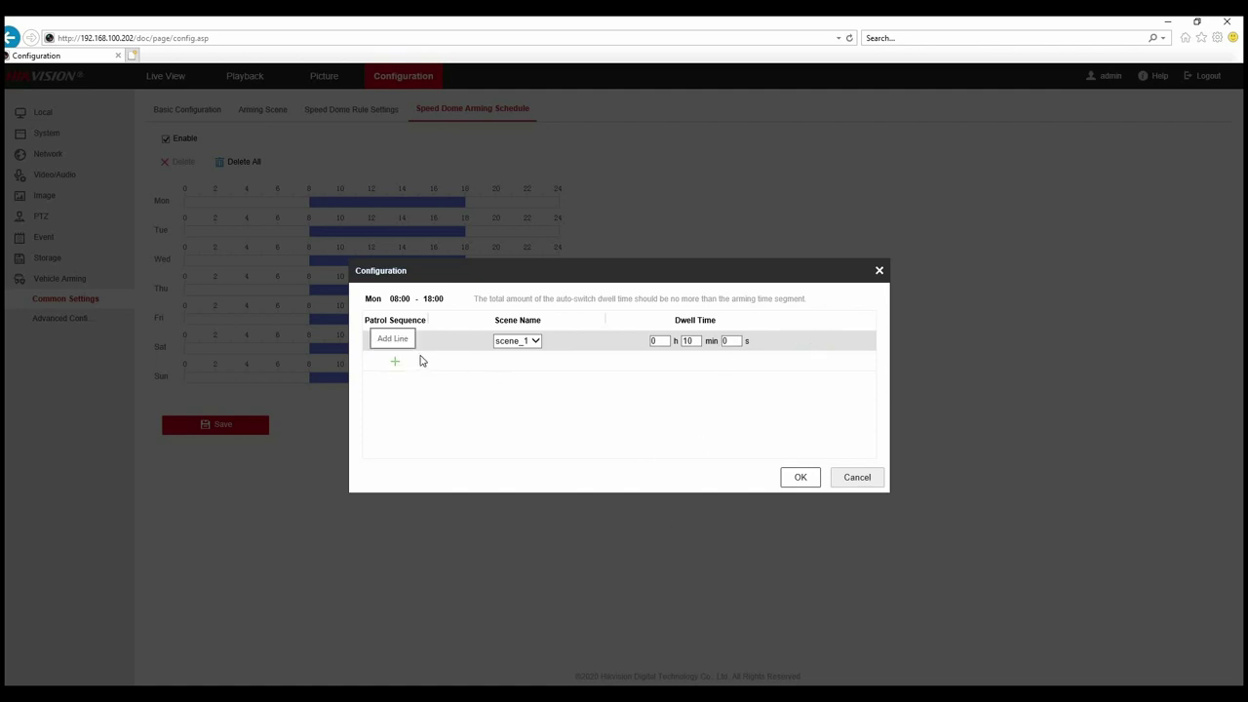
{"action": "left_click", "coordinate": [800, 478]}
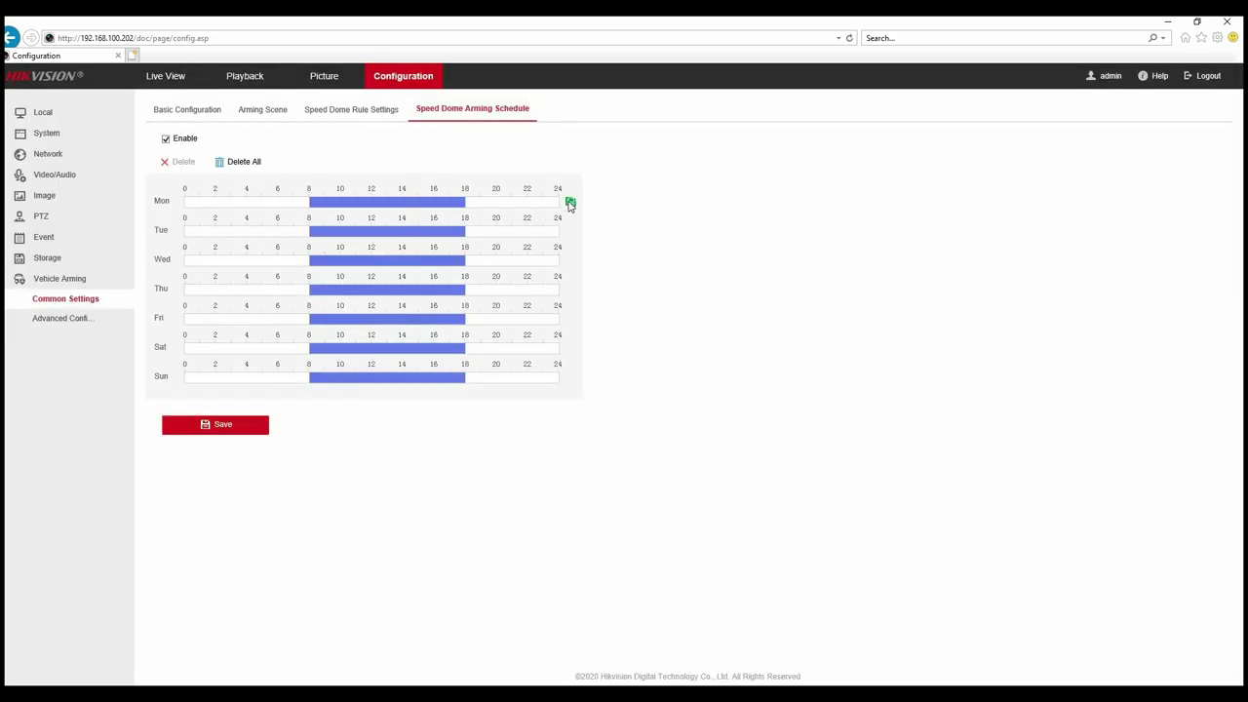
Step: Copy Monday's arming schedule to every other day of the week and save the schedule
{"action": "left_click", "coordinate": [571, 203]}
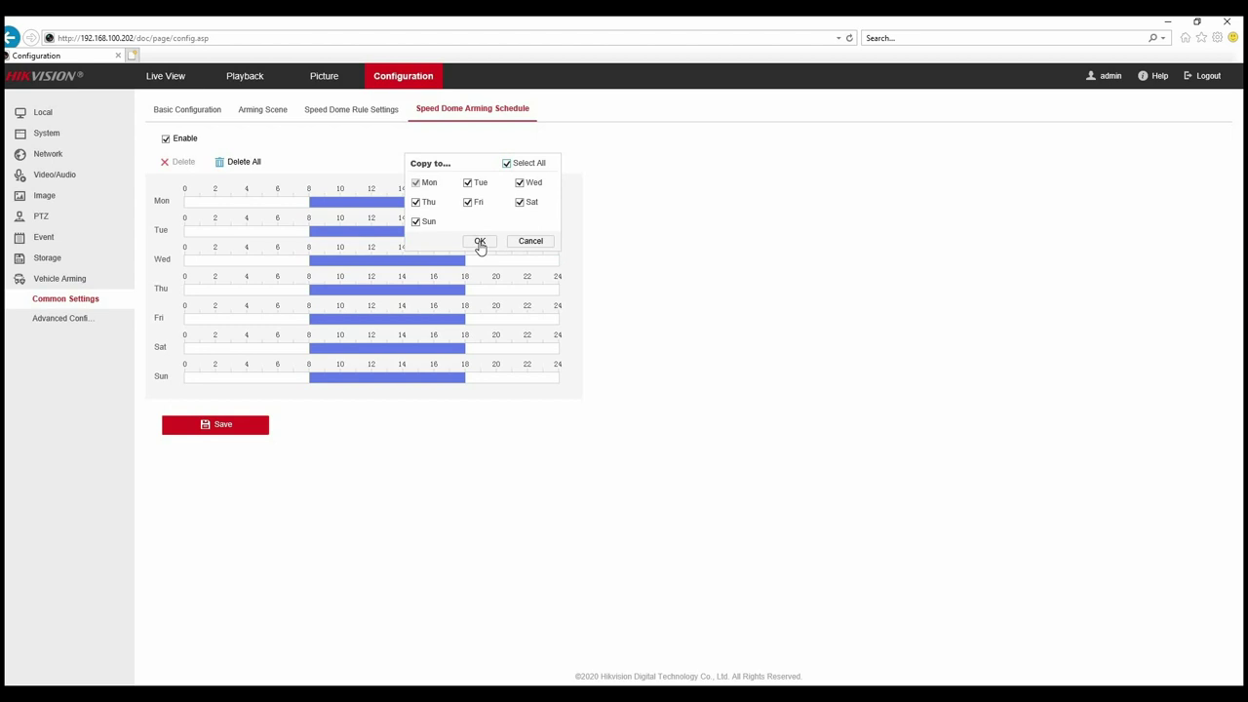
{"action": "left_click", "coordinate": [479, 244]}
{"action": "left_click", "coordinate": [226, 429]}
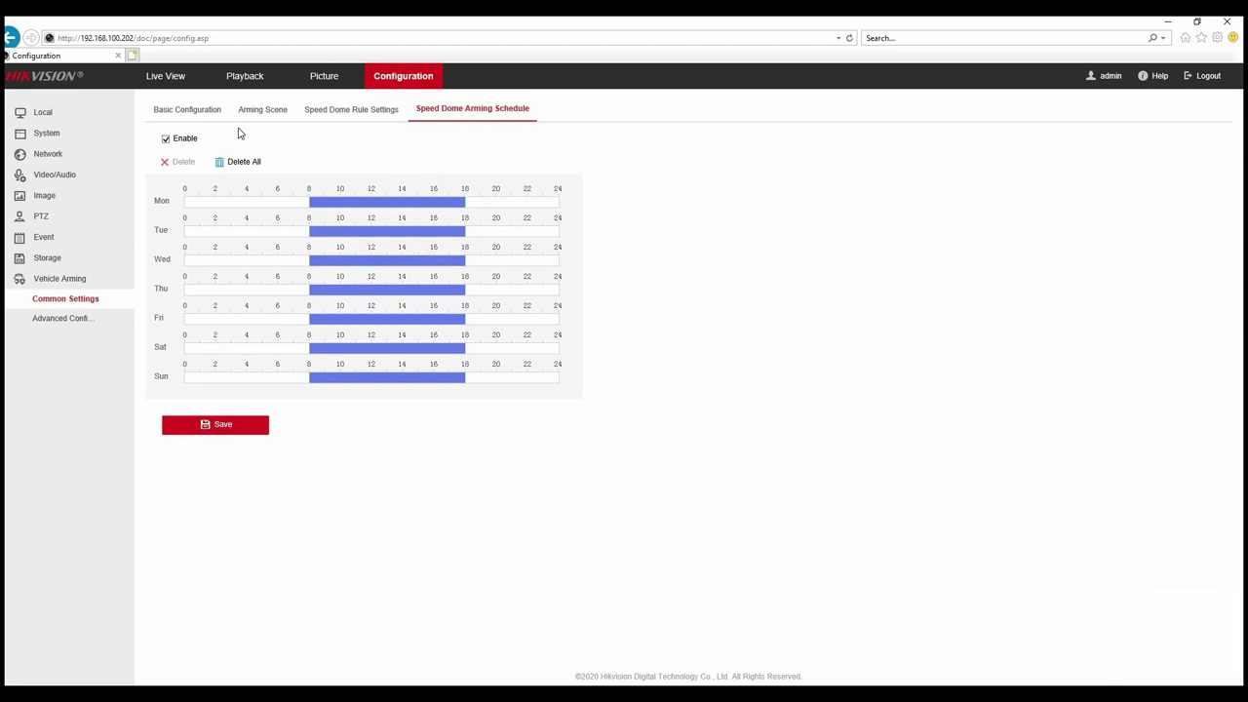
Step: Open the camera's live view
{"action": "left_click", "coordinate": [168, 78]}
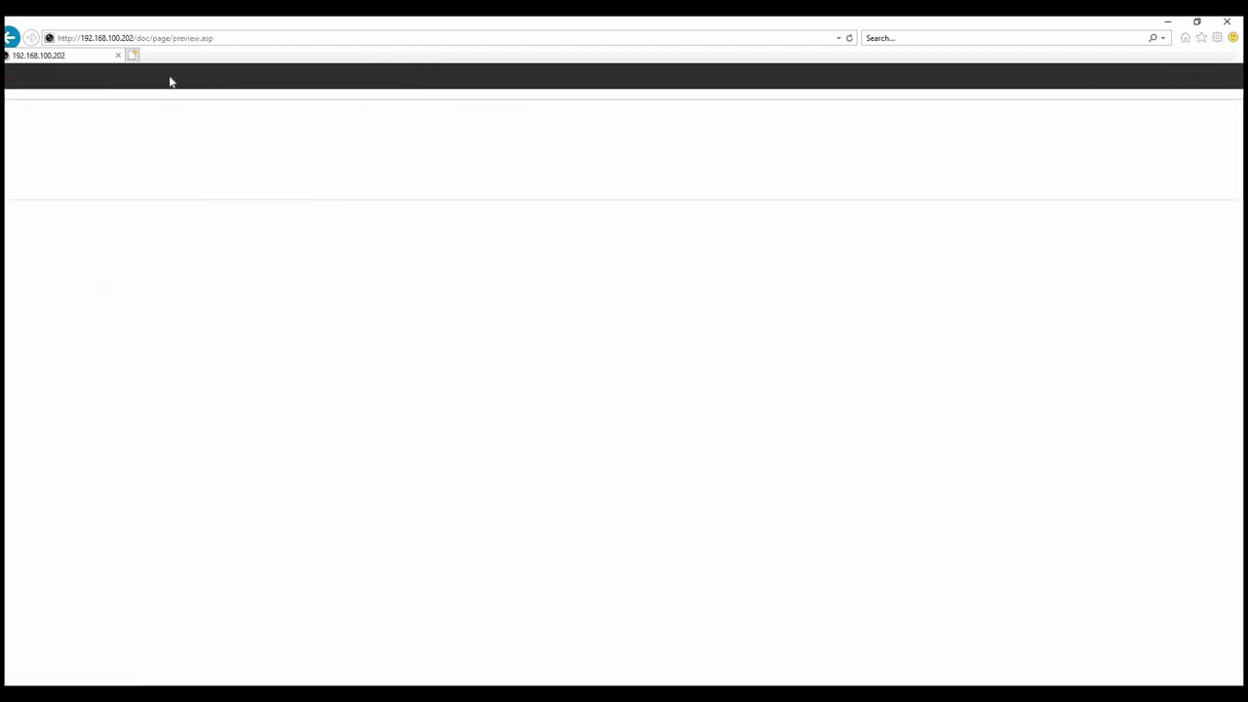